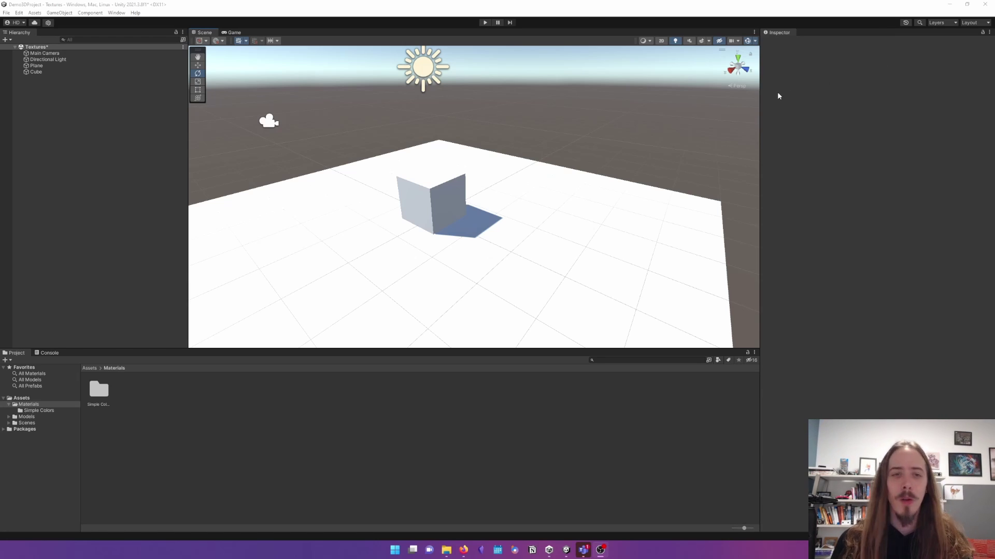
- Switch to the browser on the Poly Haven site, enlarge its window and open the textures library
key("alt+Tab")
left_click_drag(267, 137, 466, 70)
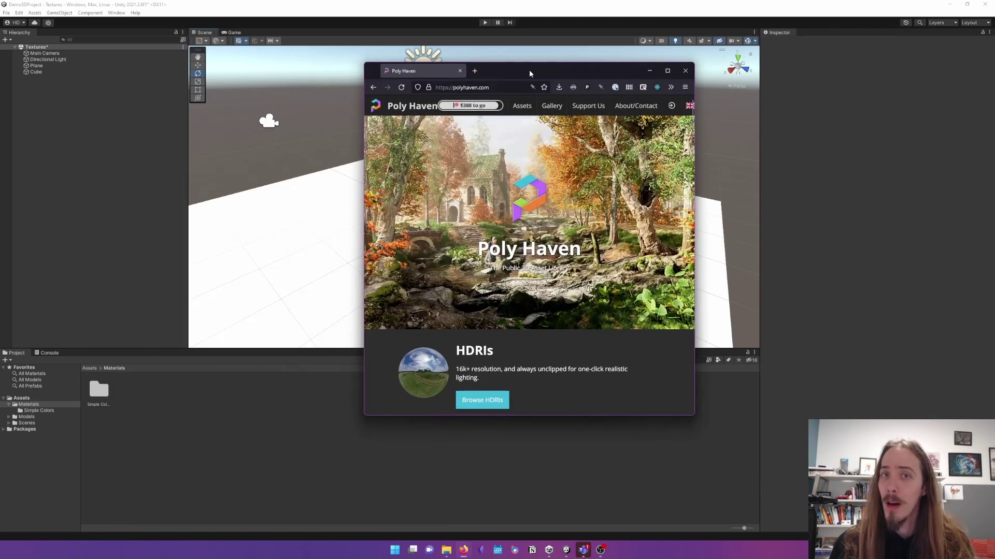
left_click_drag(695, 158, 785, 151)
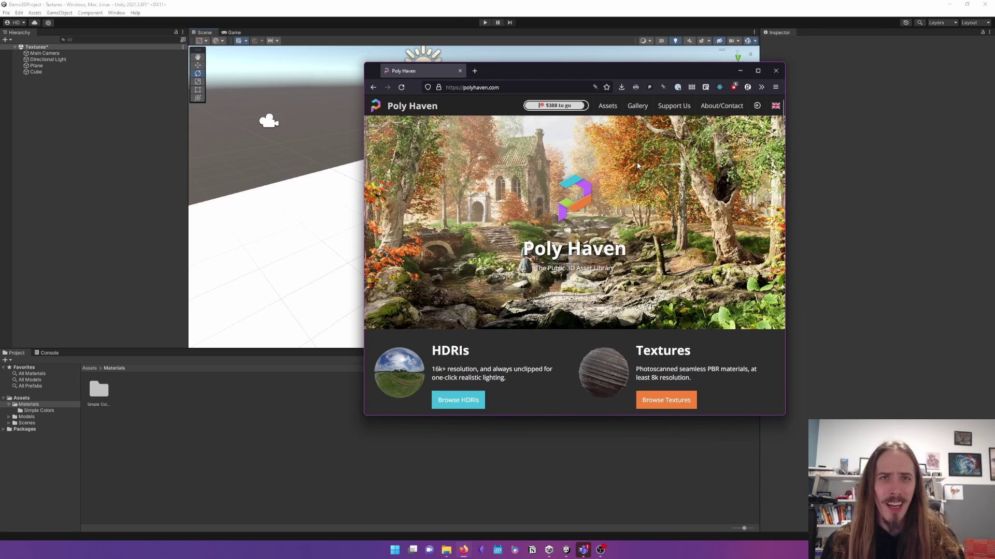
left_click(666, 400)
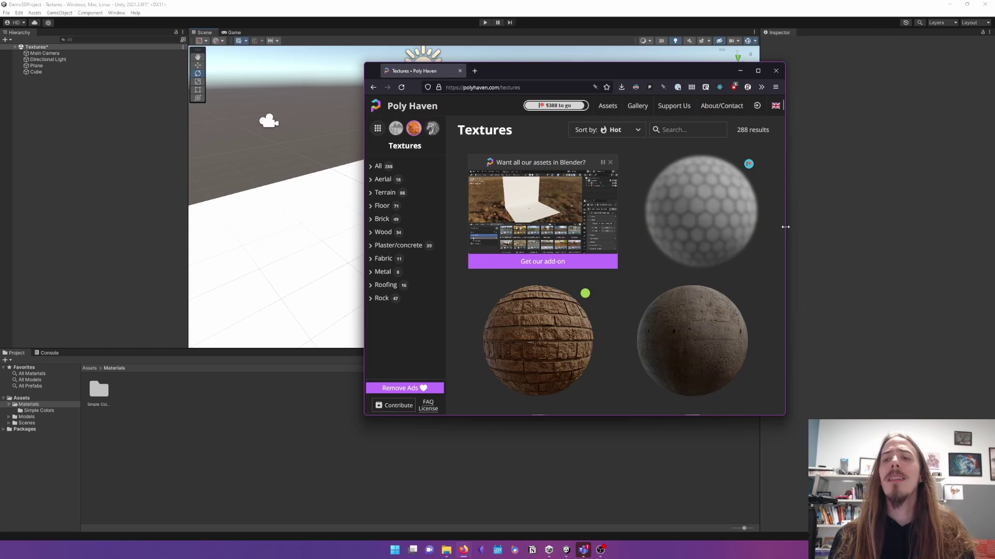
left_click_drag(787, 229, 881, 229)
- Open the Stone Wall 02 texture and preview its plain grey clay render
scroll(762, 228, "down", 3)
scroll(647, 217, "down", 5)
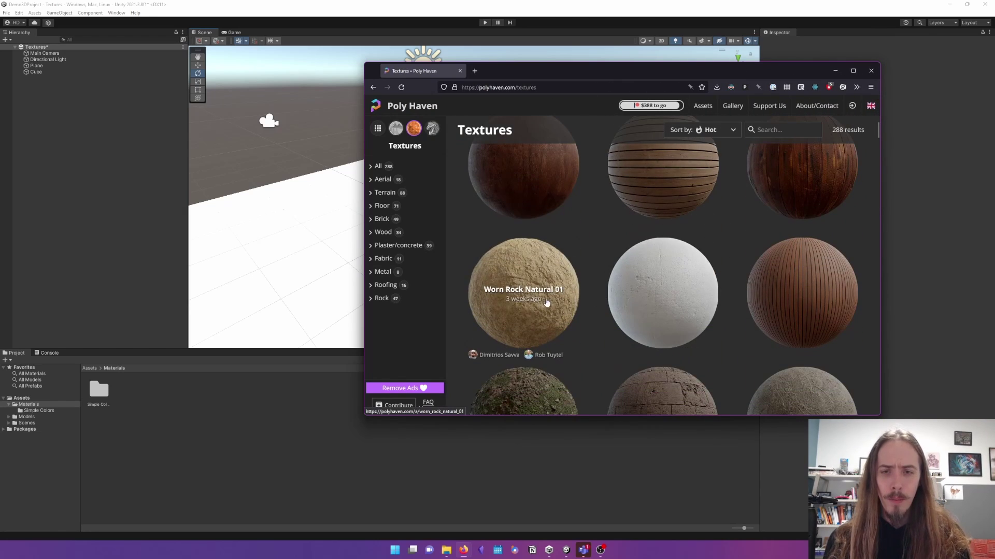
scroll(712, 259, "down", 3)
left_click(671, 259)
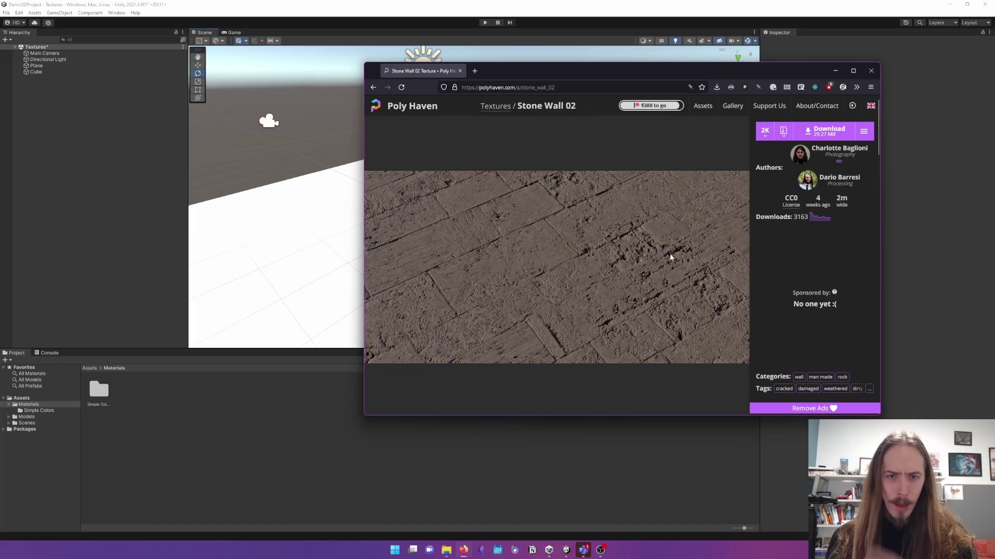
scroll(671, 258, "down", 3)
left_click(623, 207)
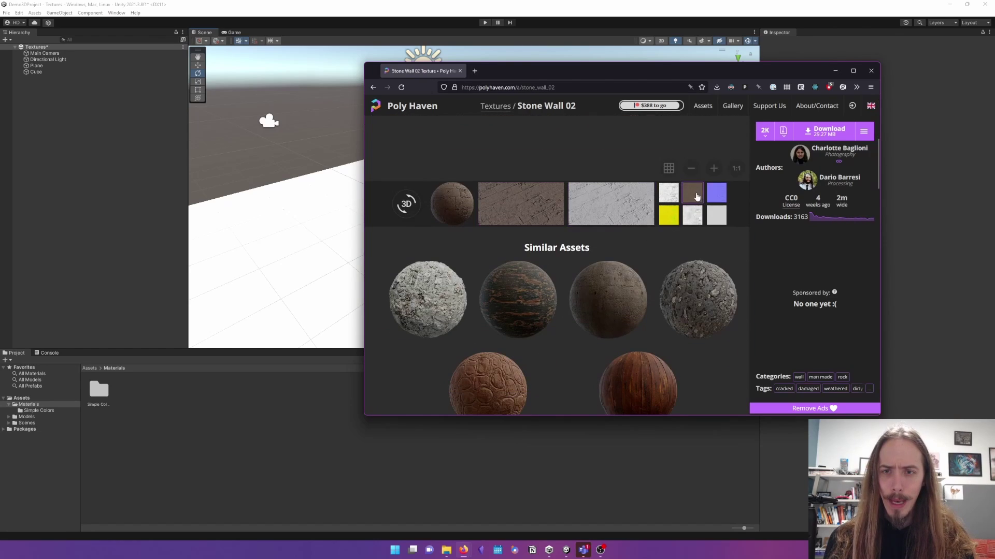
scroll(696, 197, "up", 4)
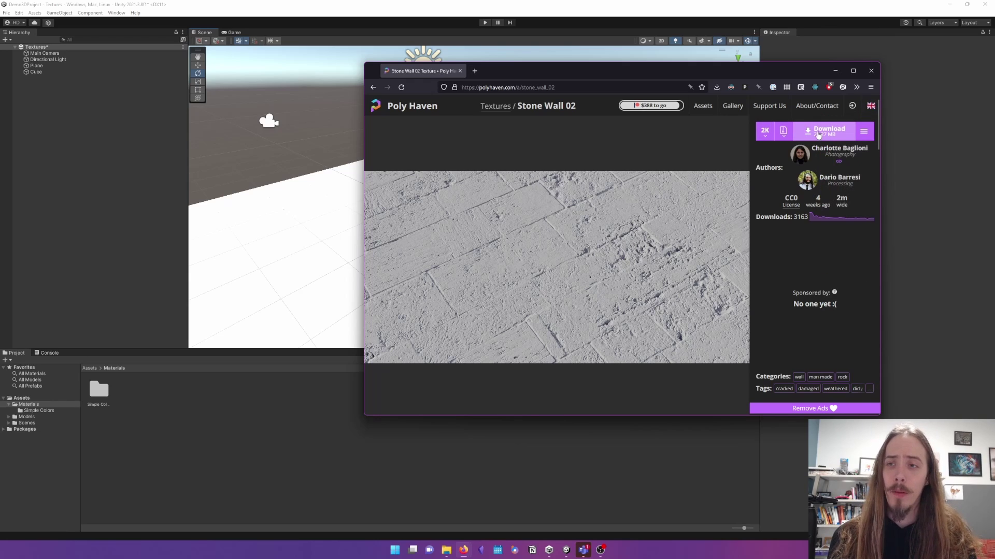
- Set the texture download to 2K resolution in the Blend format
left_click(765, 131)
left_click(766, 164)
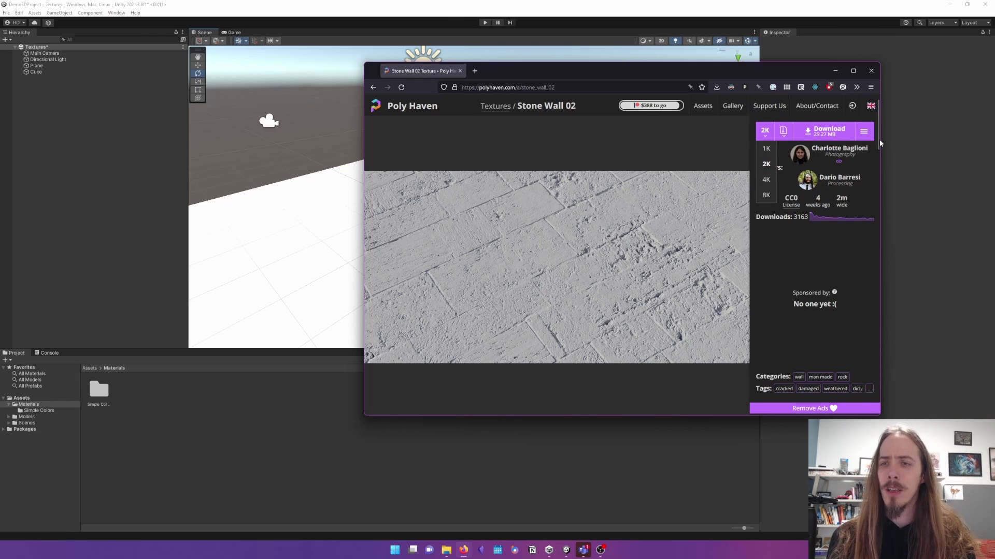
left_click(863, 131)
left_click(863, 131)
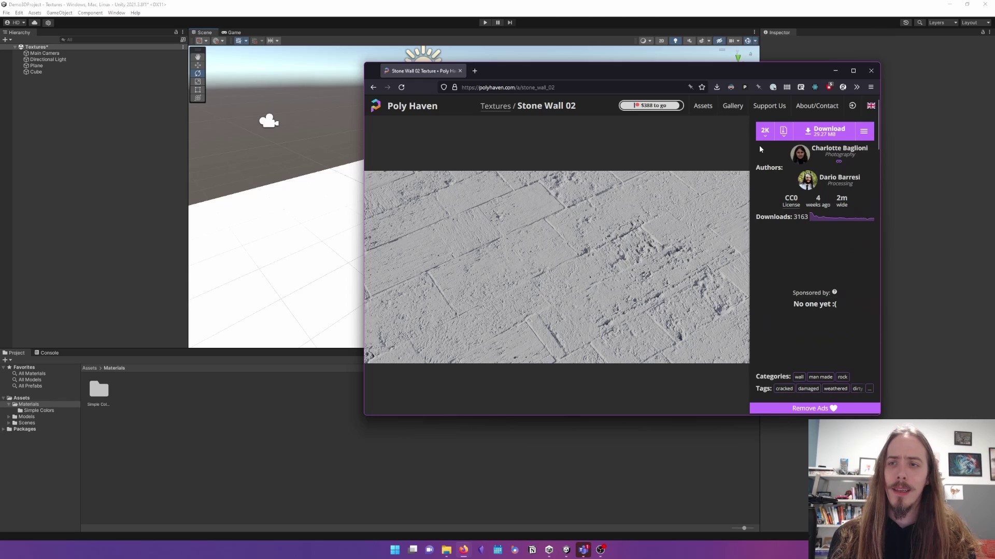
left_click(783, 133)
left_click(786, 149)
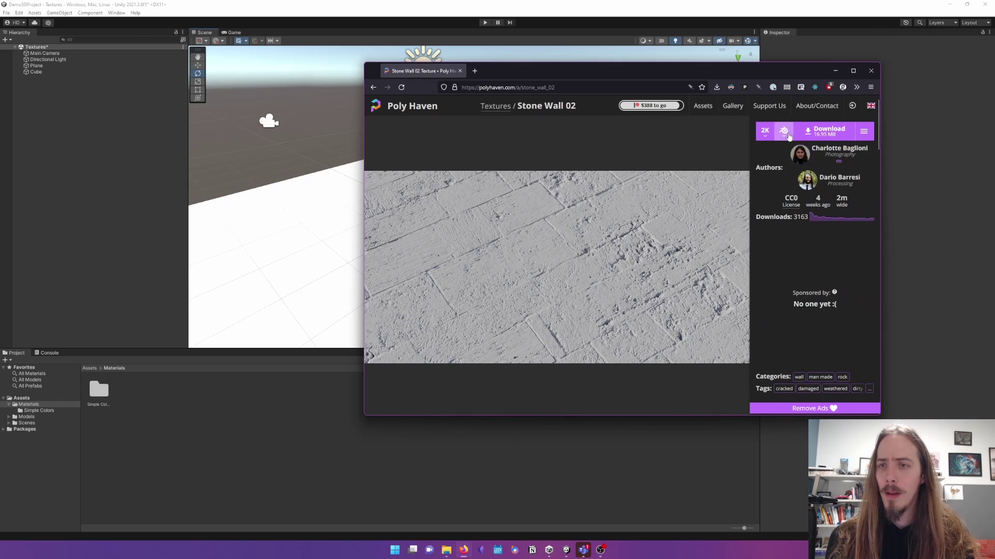
- Try the 8K download resolution and switch it back to 2K
left_click(784, 131)
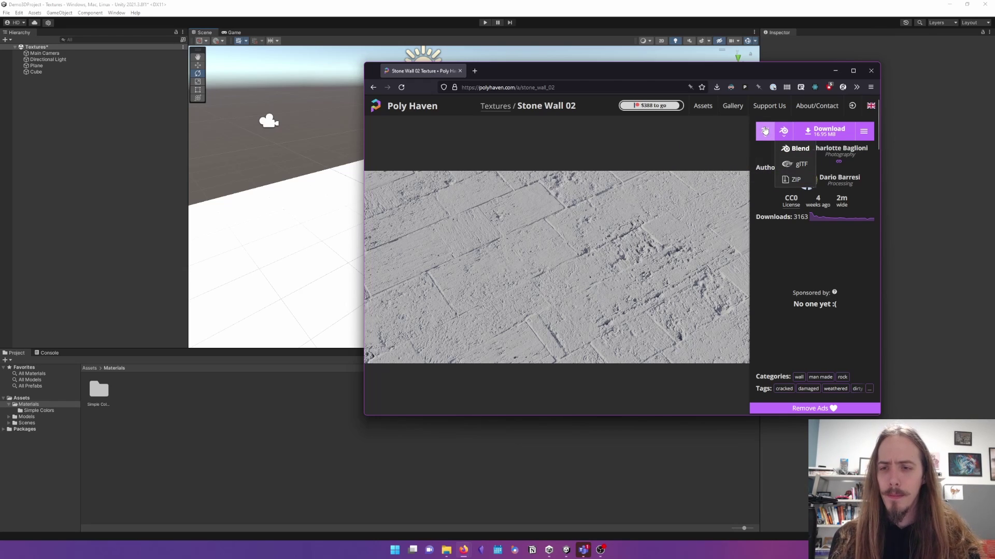
left_click(764, 131)
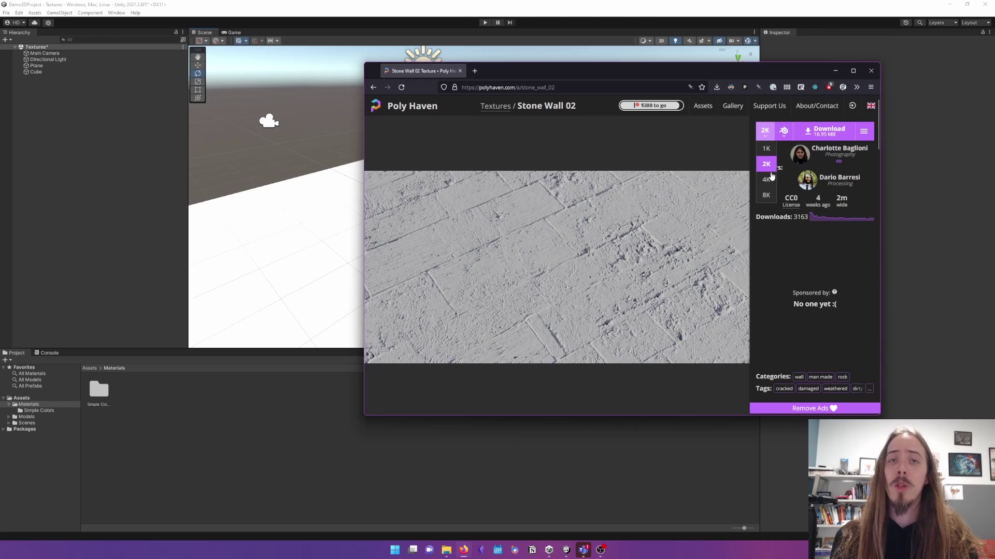
left_click(765, 195)
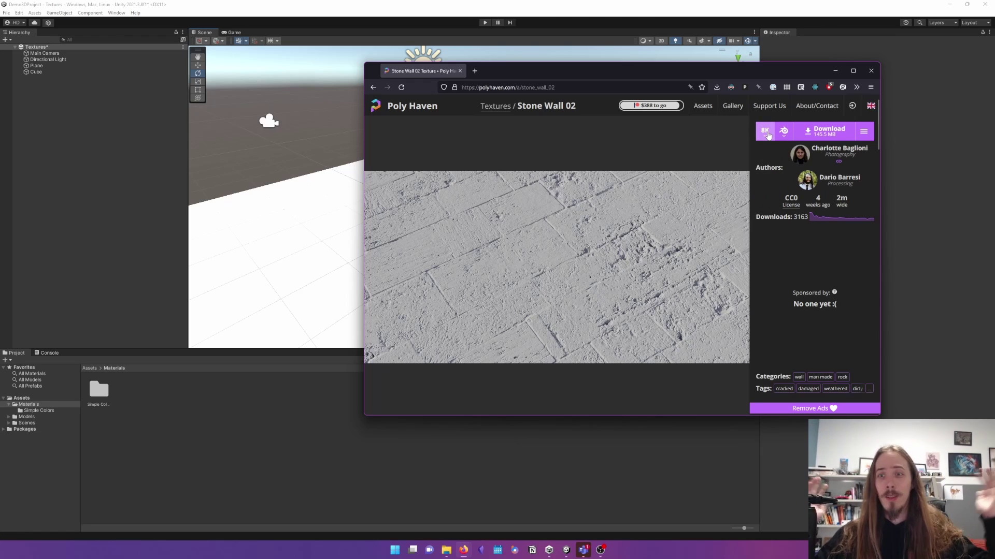
left_click(765, 131)
left_click(769, 165)
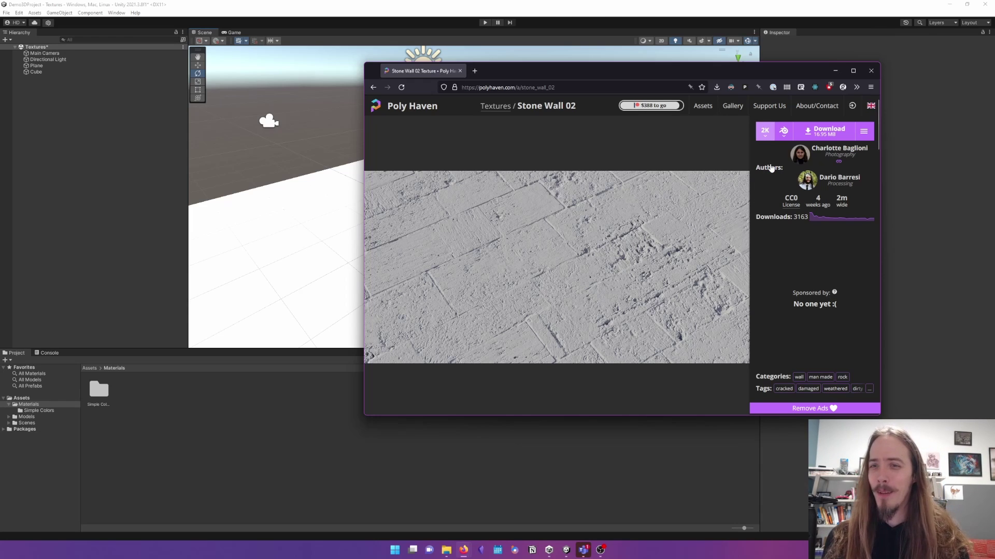
- Download the texture archive, show it in its folder and minimize the browser
left_click(827, 131)
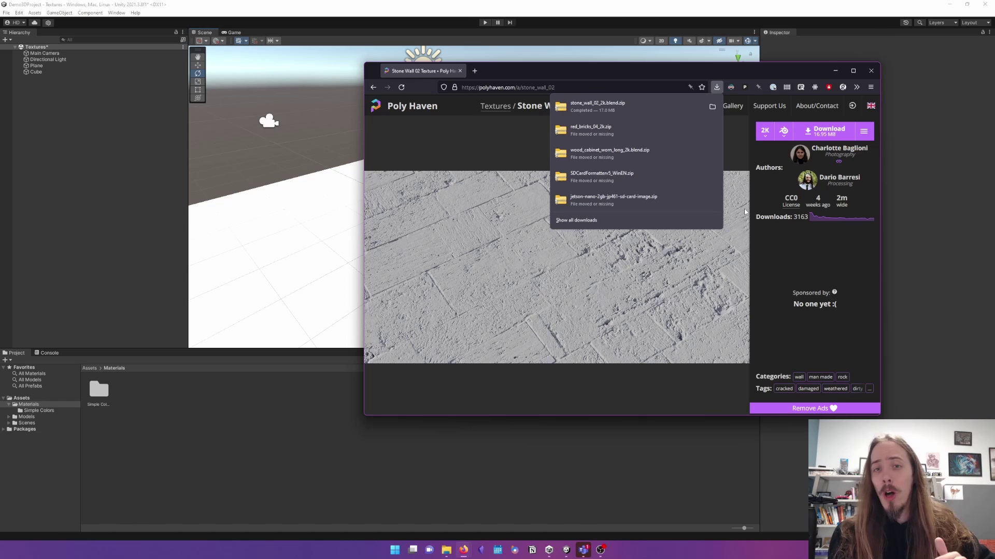
left_click(712, 106)
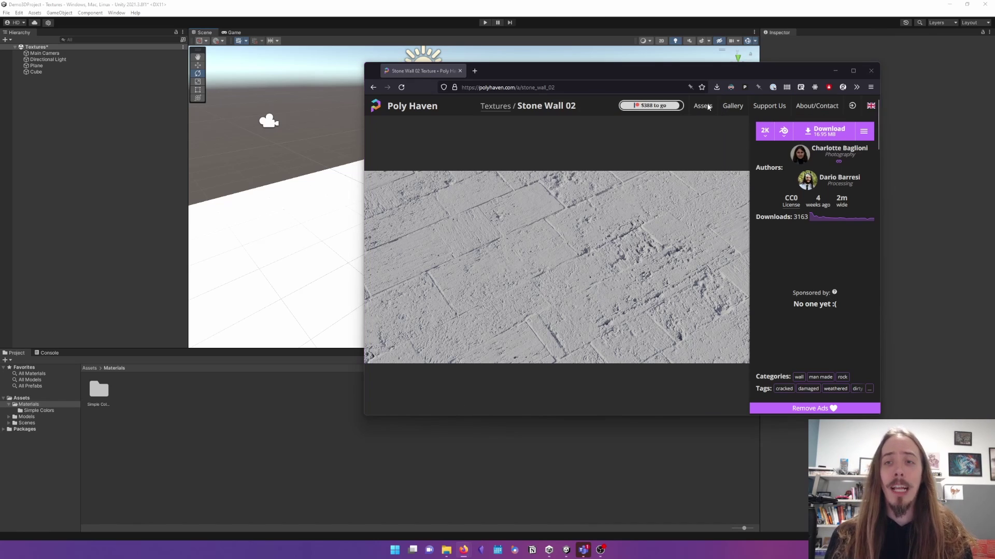
left_click(836, 71)
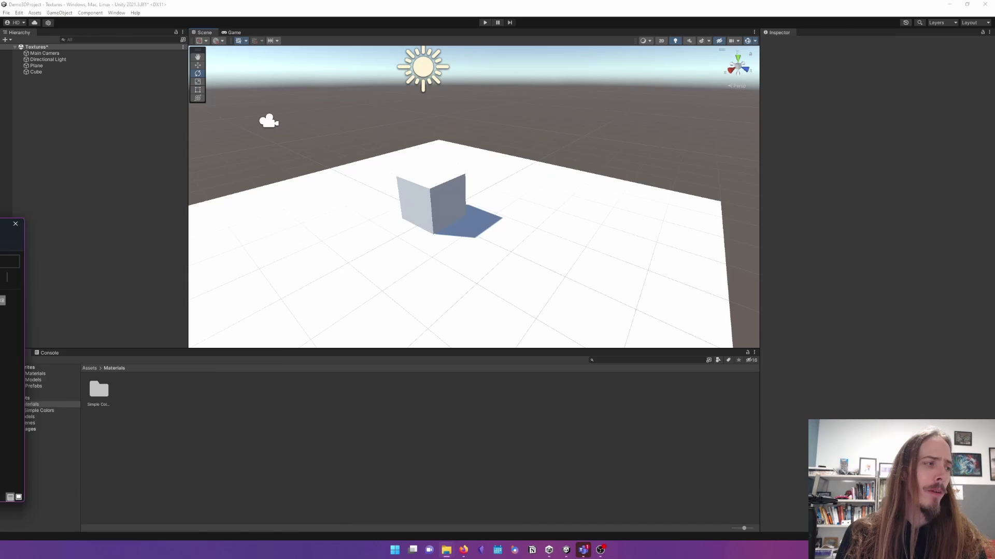
left_click_drag(663, 191, 647, 130)
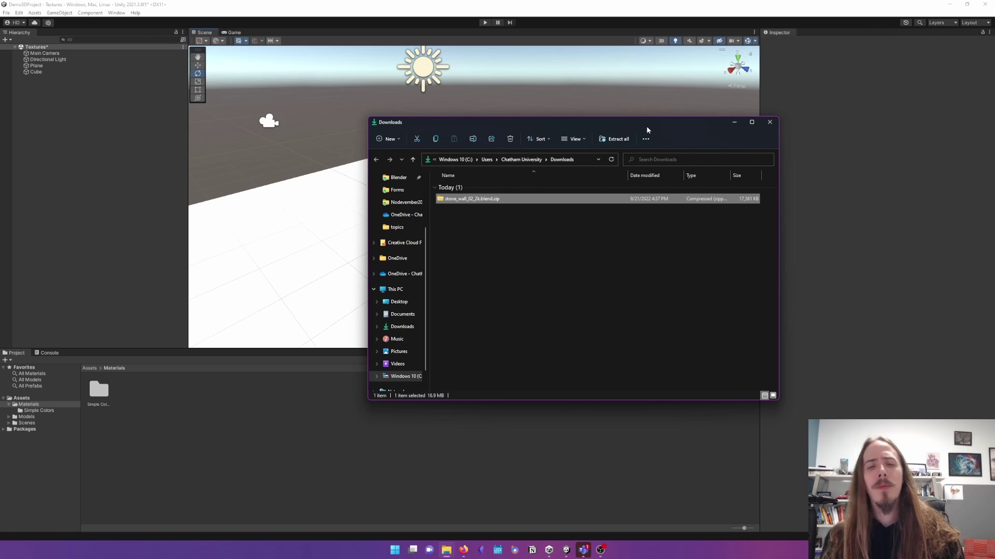
- Check the File Explorer display options for showing file name extensions
left_click(576, 252)
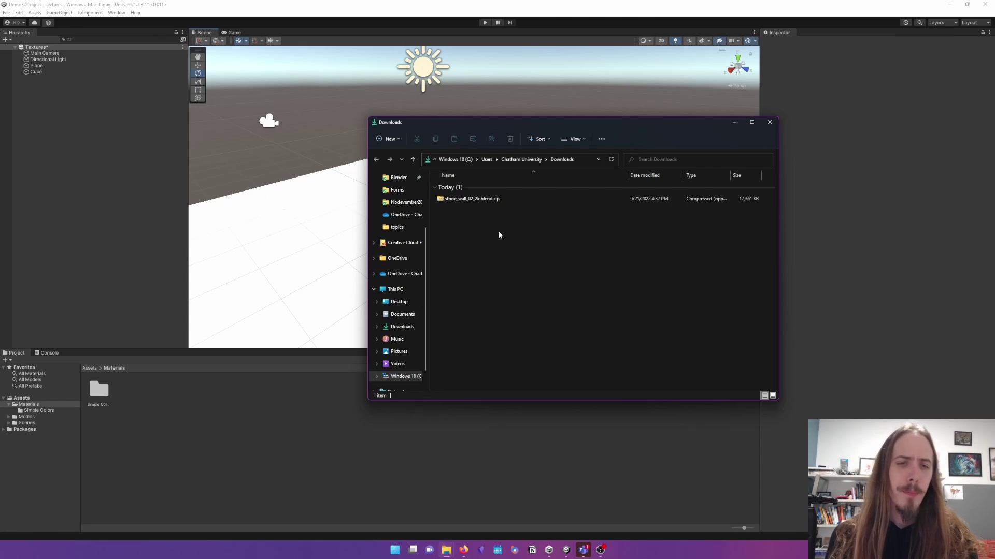
left_click(493, 202)
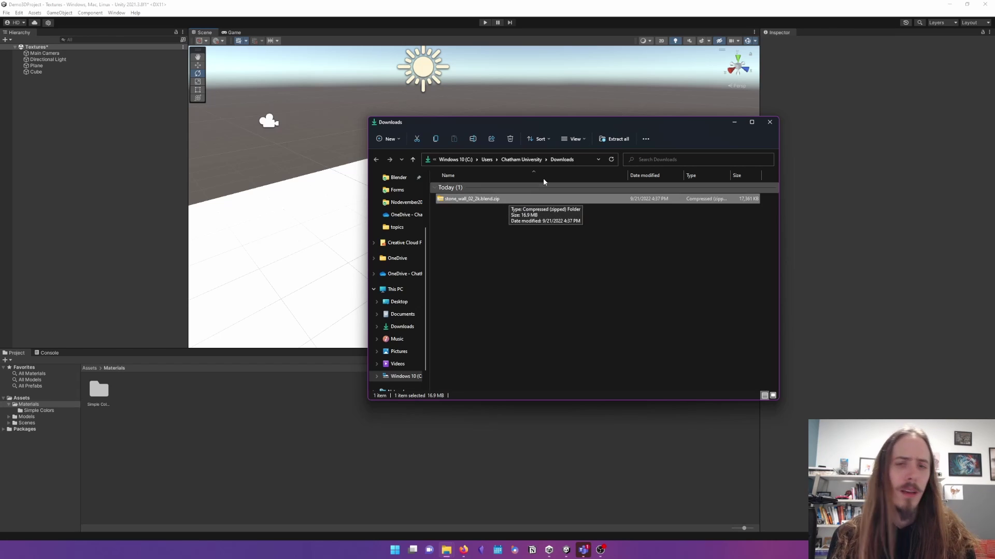
left_click(574, 139)
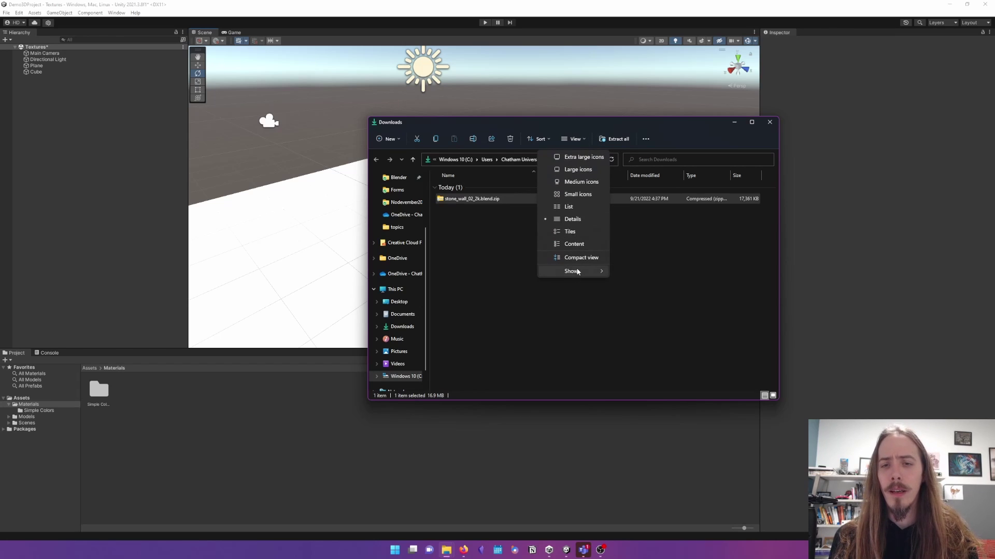
mouse_move(572, 271)
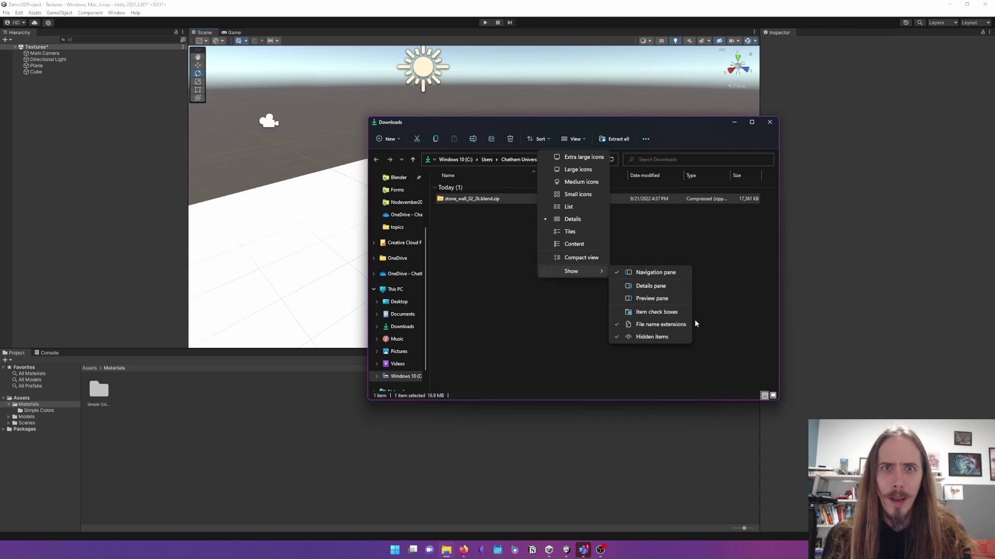
left_click(484, 260)
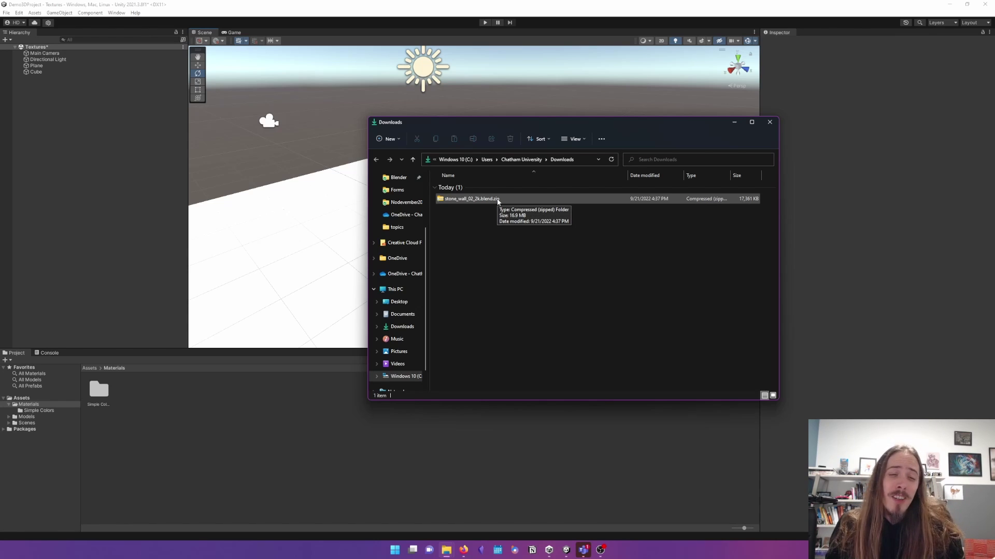
- Look inside stone_wall_02_2k.blend.zip and extract all its files to the stone_wall_02_2k.blend folder in Downloads
double_click(497, 200)
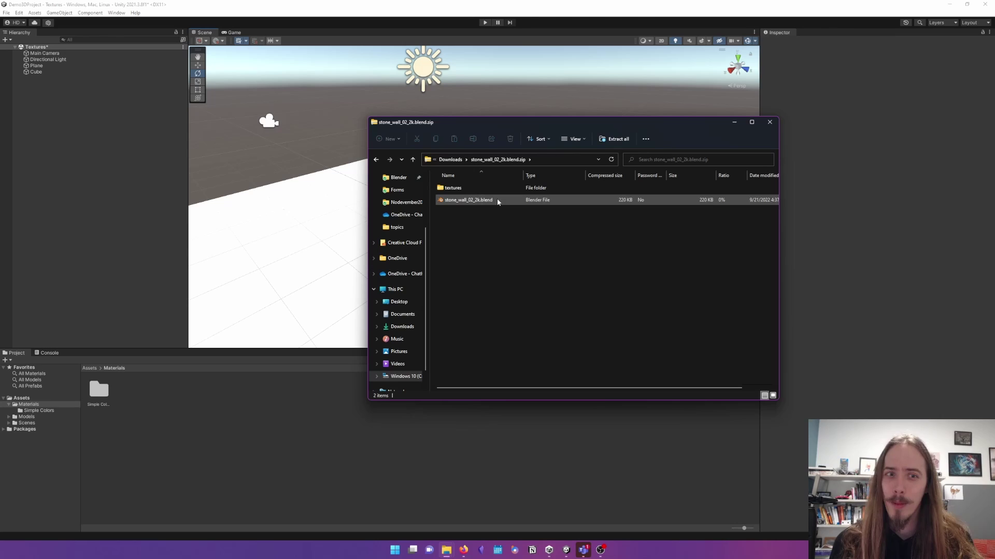
key("alt+Left")
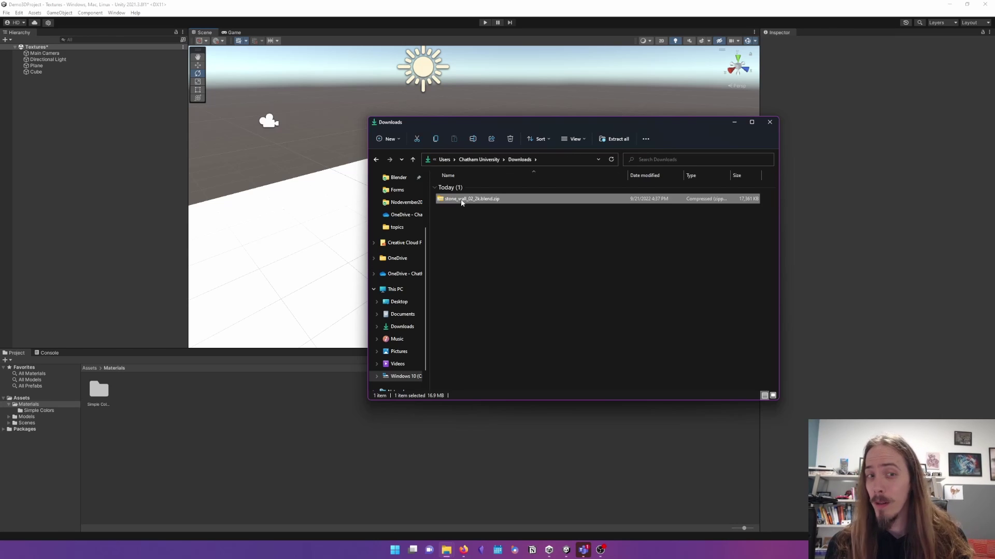
right_click(461, 202)
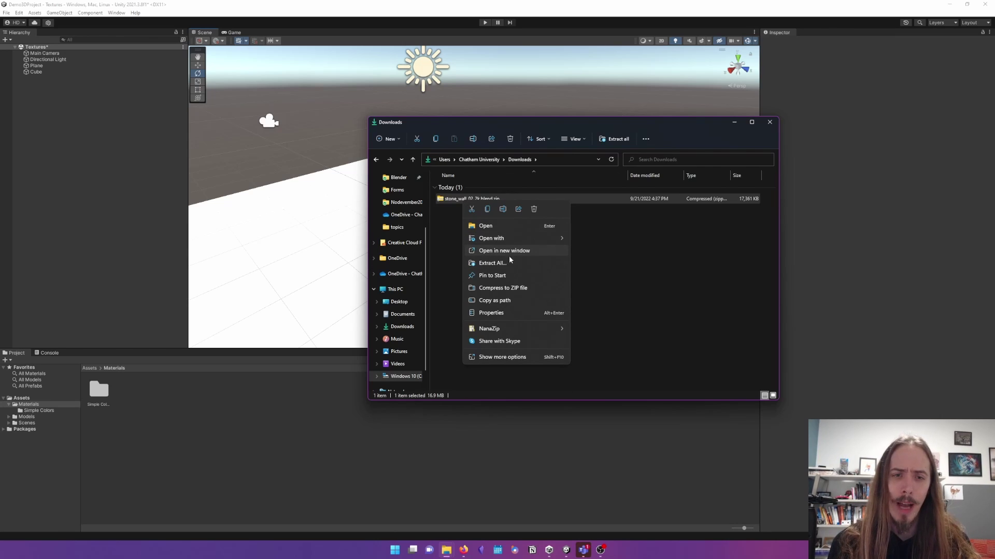
left_click(507, 268)
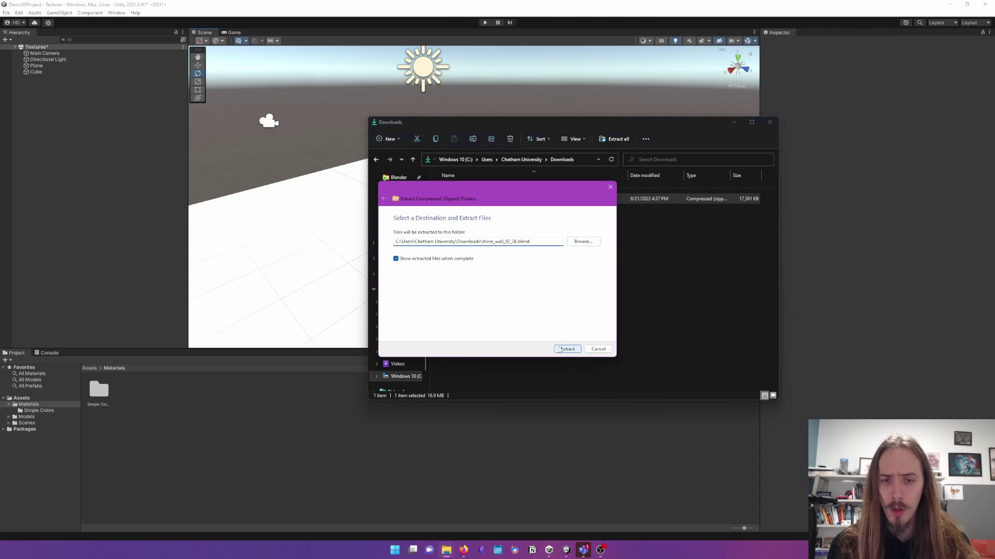
left_click(567, 351)
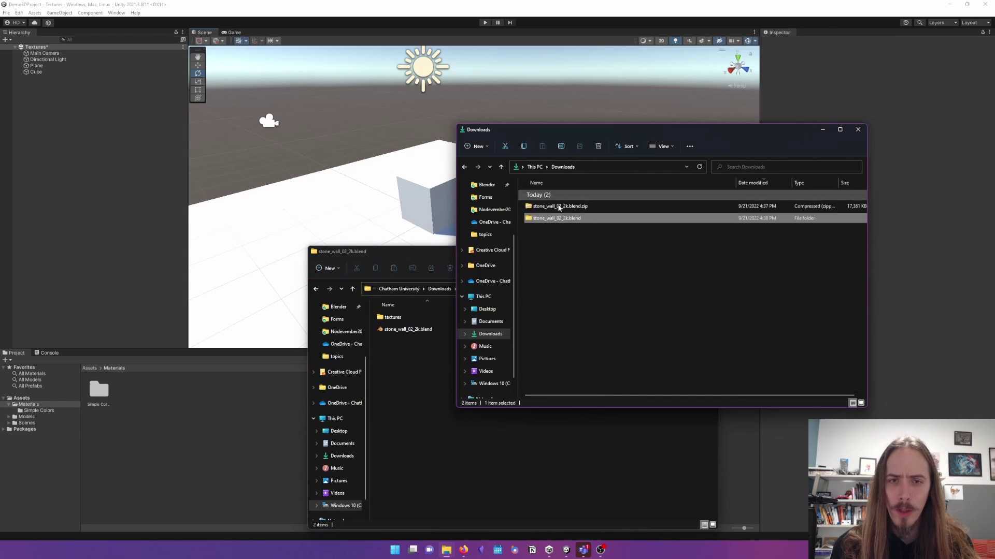
double_click(559, 213)
double_click(549, 195)
left_click(570, 232)
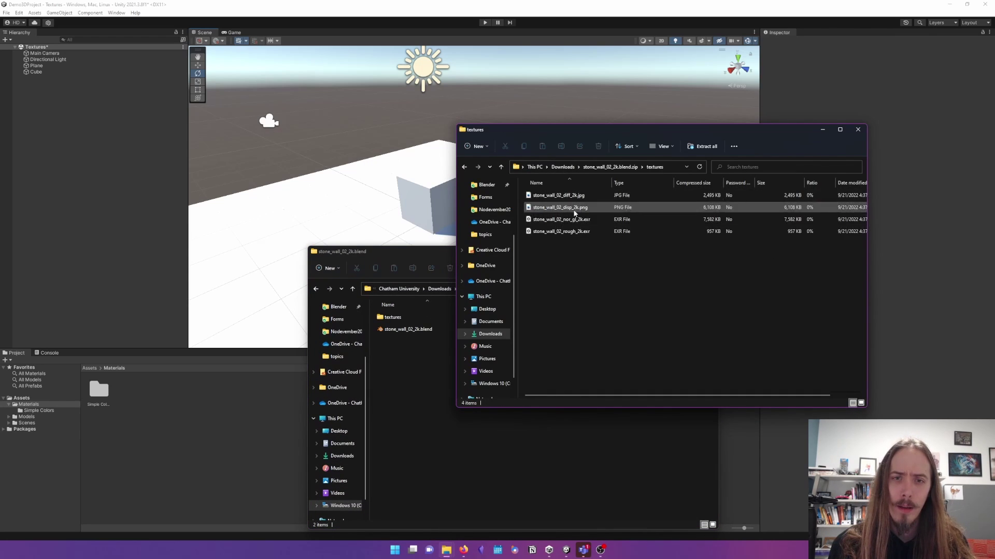
left_click_drag(573, 240, 568, 178)
left_click_drag(223, 392, 632, 333)
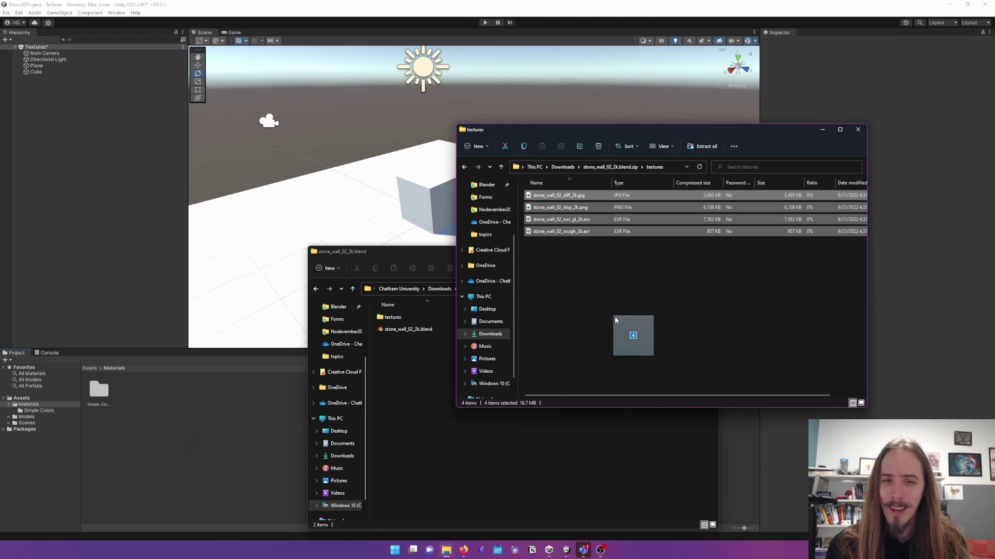
- Open the textures subfolder of the extracted stone_wall_02_2k.blend folder and put away the window showing the archive
left_click(433, 414)
left_click(413, 317)
double_click(412, 317)
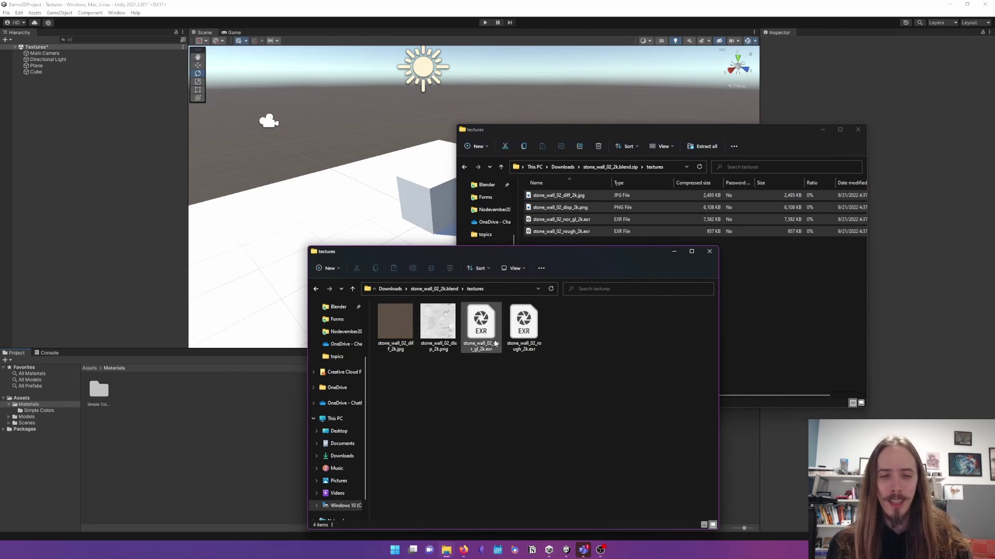
key("ctrl+a")
left_click_drag(417, 311, 448, 351)
left_click(542, 395)
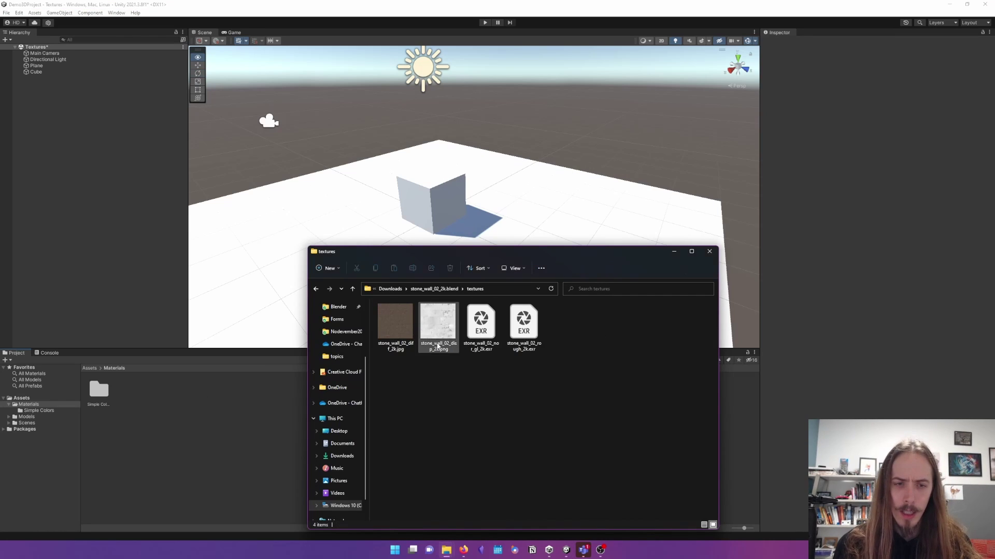
- Create a folder named Stone Wall in the Unity project's Materials folder and open it
right_click(166, 399)
mouse_move(197, 188)
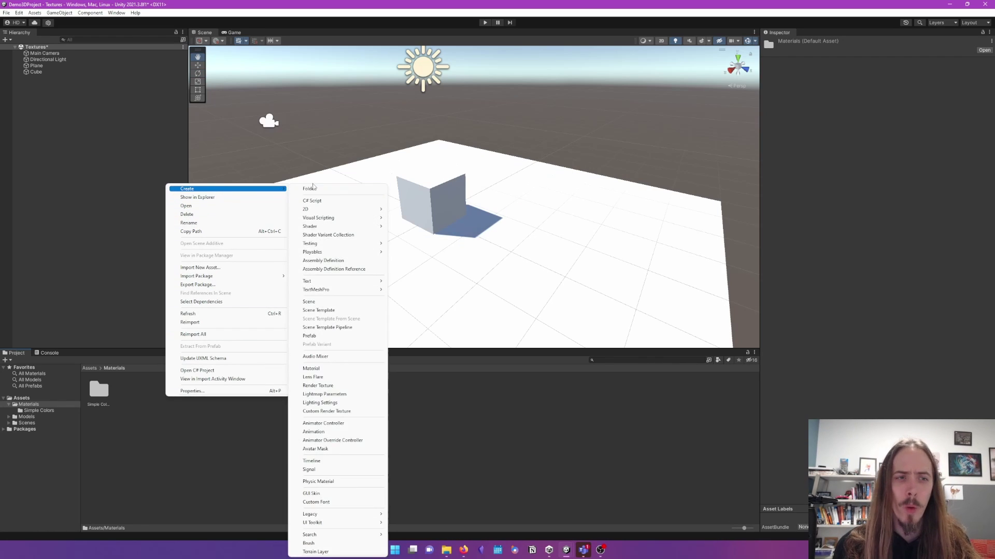
left_click(316, 189)
type("Stone Wal")
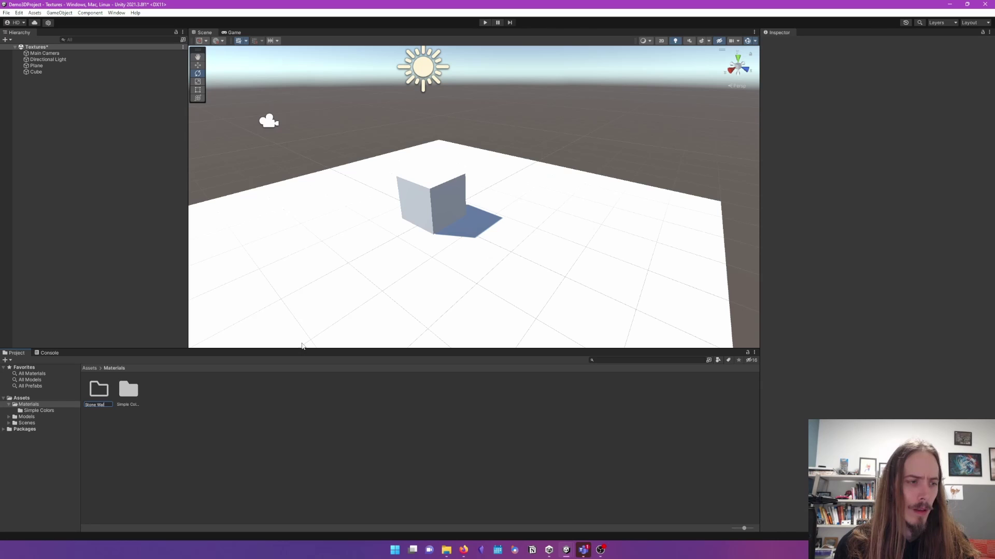
type("l")
key("Return")
double_click(127, 393)
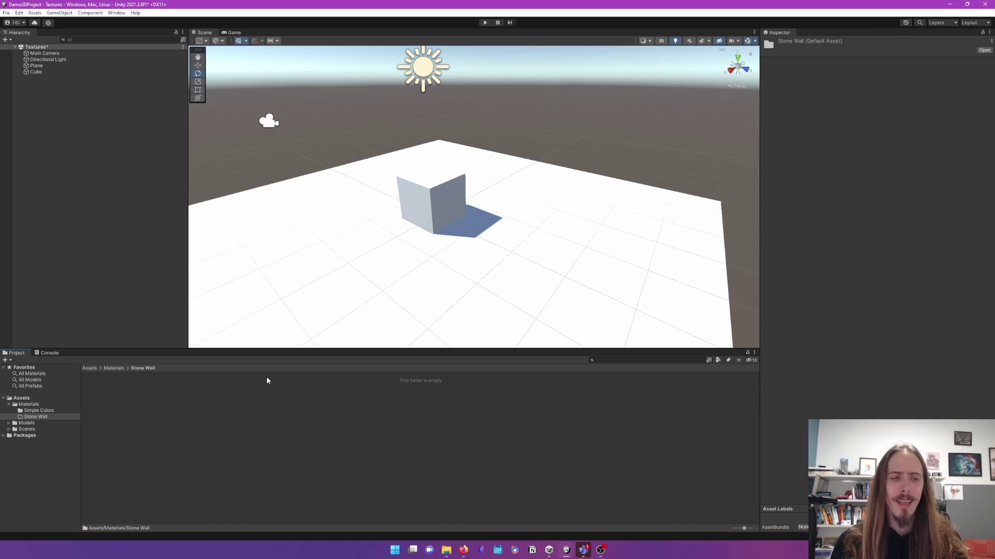
- Import all four texture files from the extracted textures folder into the project's Stone Wall folder
key("alt+Tab")
left_click_drag(563, 364, 344, 337)
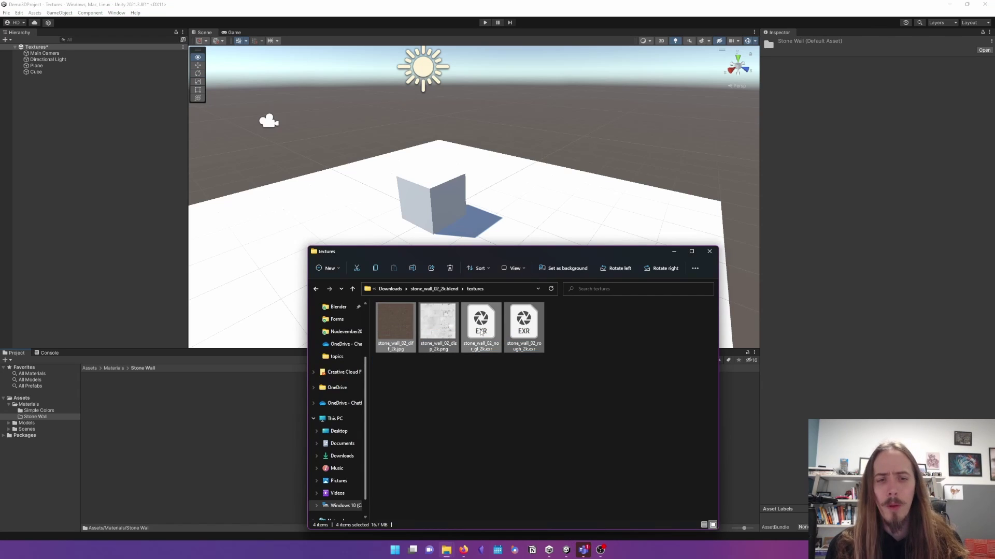
left_click_drag(293, 403, 274, 412)
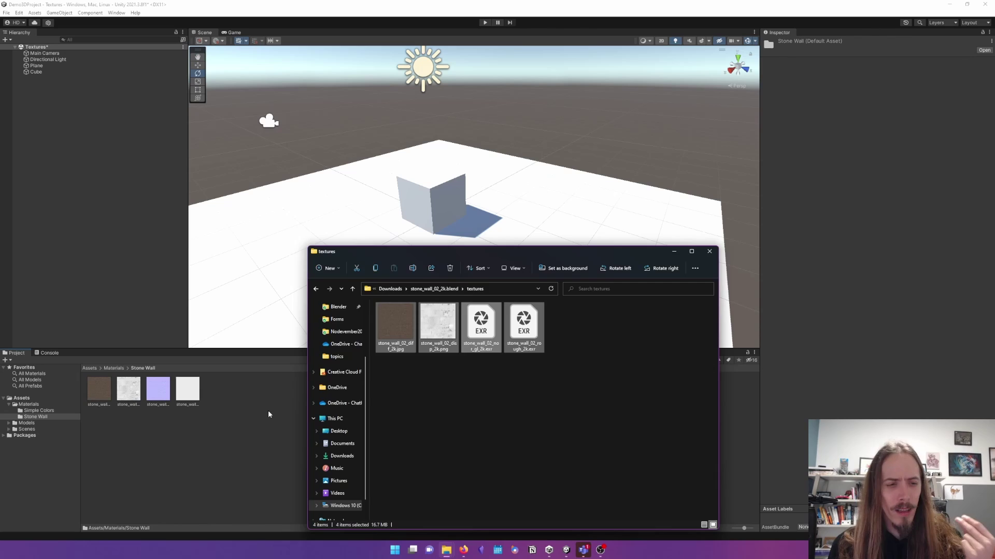
left_click(268, 410)
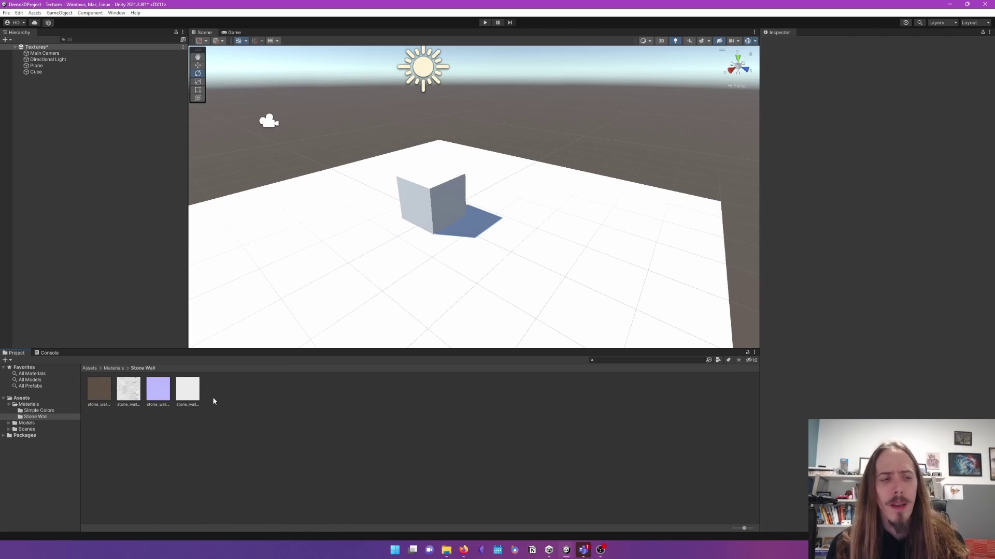
- Create a material named Stone Wall in the Stone Wall folder and apply it to the cube
right_click(250, 389)
mouse_move(311, 178)
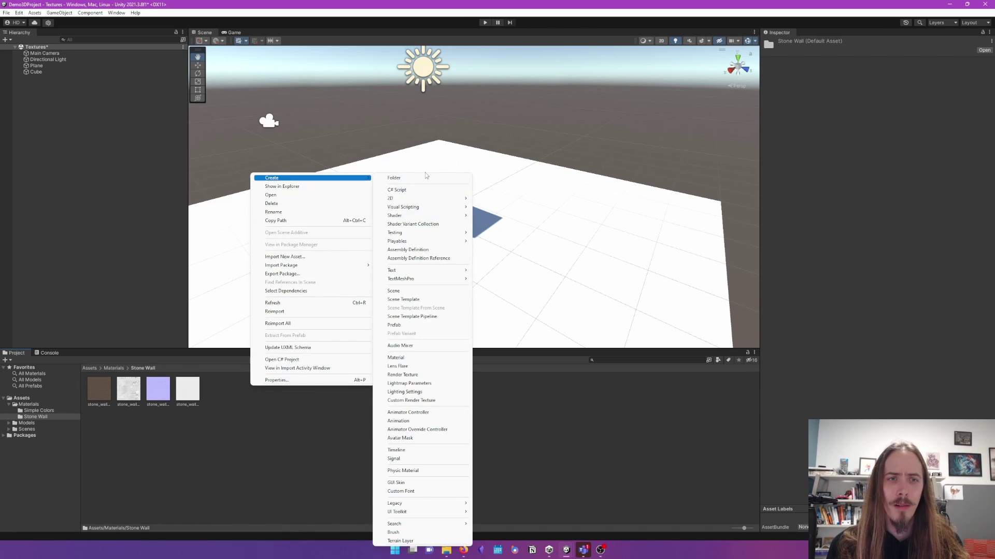
left_click(426, 358)
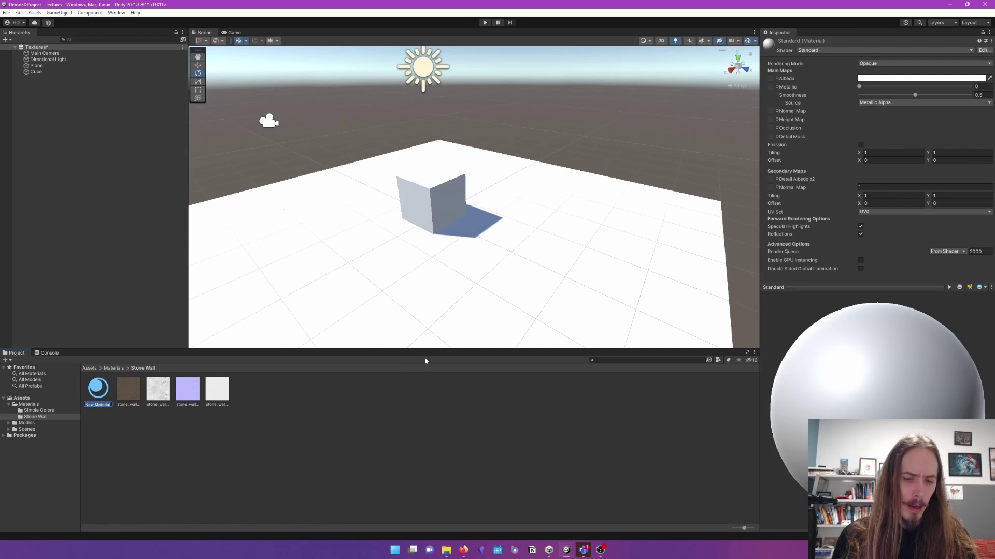
type("Stone Wall")
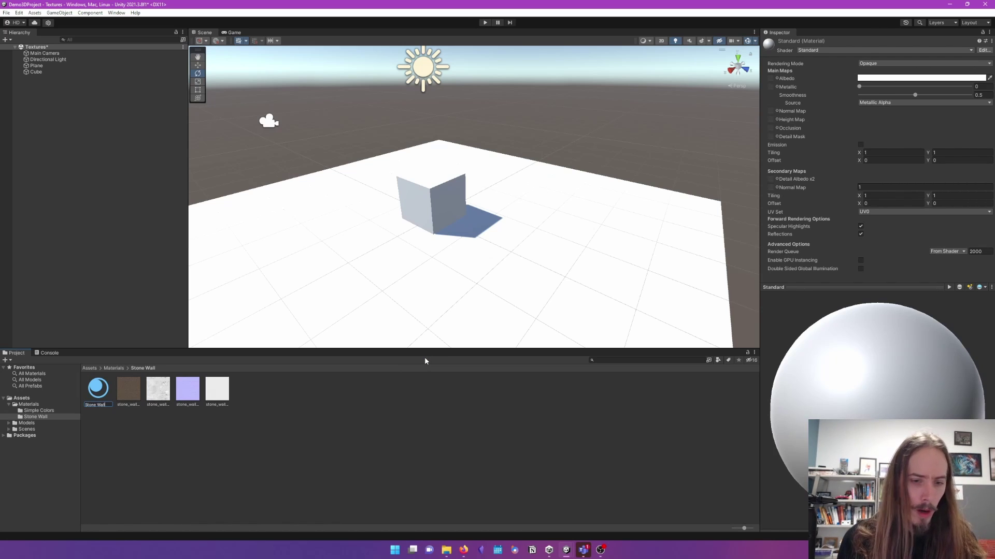
key("Return")
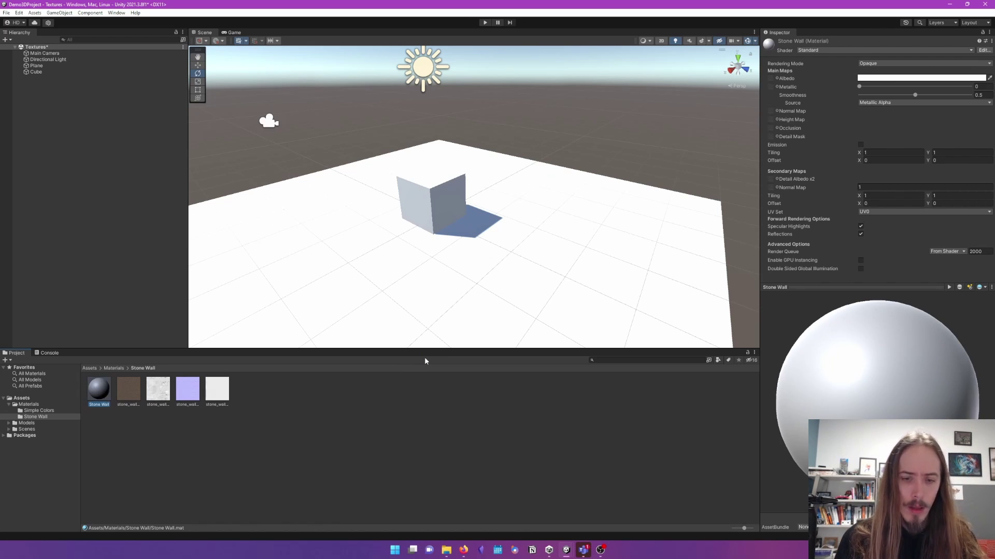
left_click_drag(98, 405, 448, 197)
left_click(99, 389)
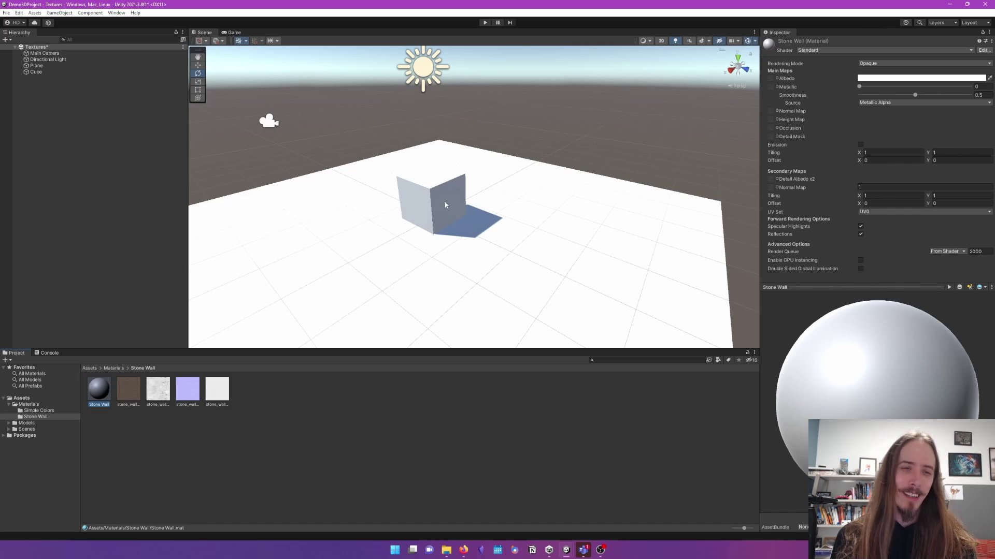
- Set the Stone Wall material's albedo colour to red (F30000)
left_click(921, 77)
left_click(956, 121)
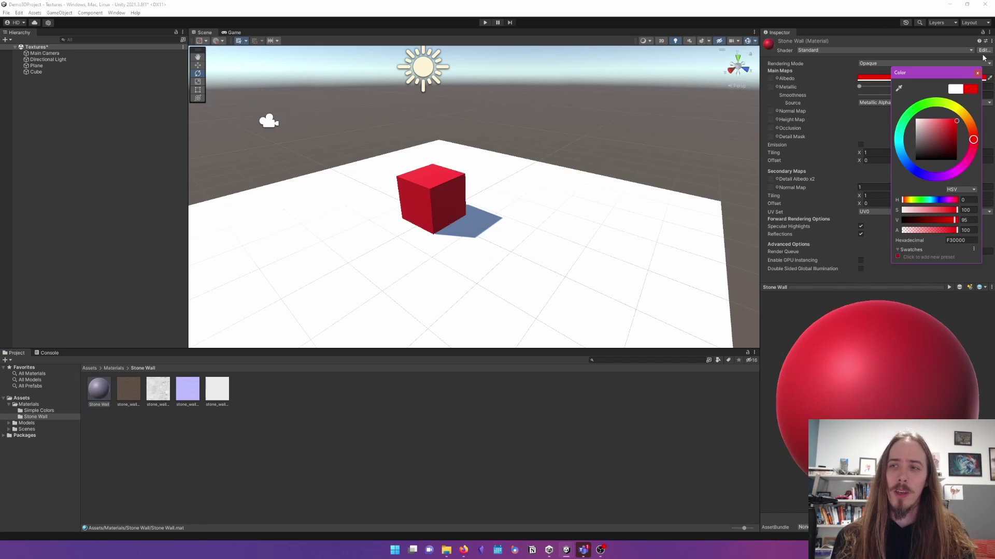
left_click(977, 73)
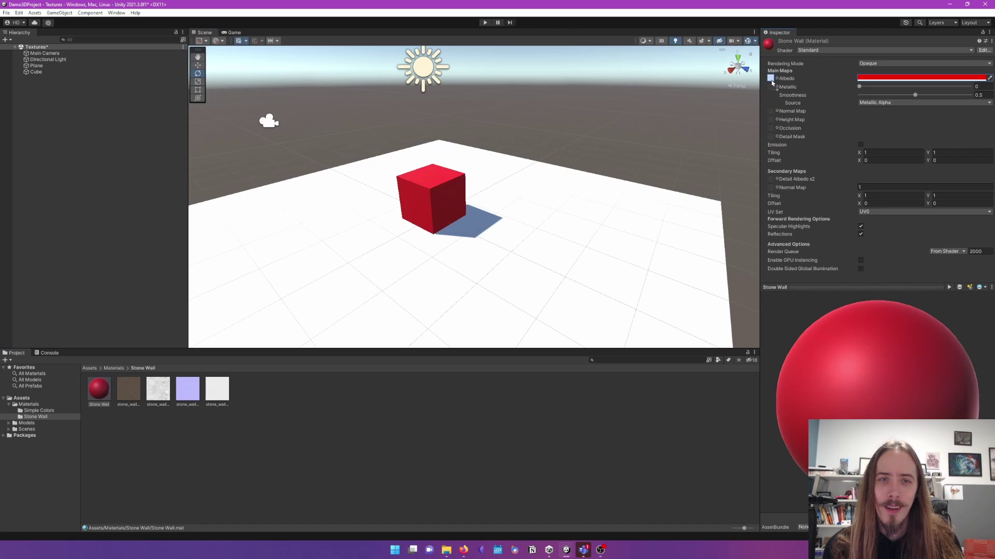
- Restore the albedo colour to white (FFFFFF) and try the brown diffuse texture in the Albedo, Metallic, Normal Map and Height Map slots
left_click(985, 78)
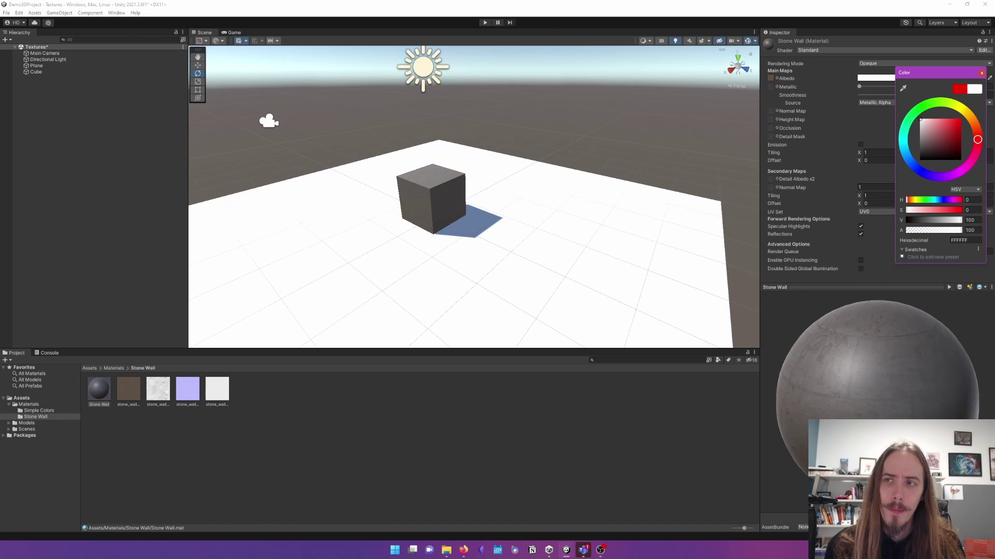
left_click(982, 73)
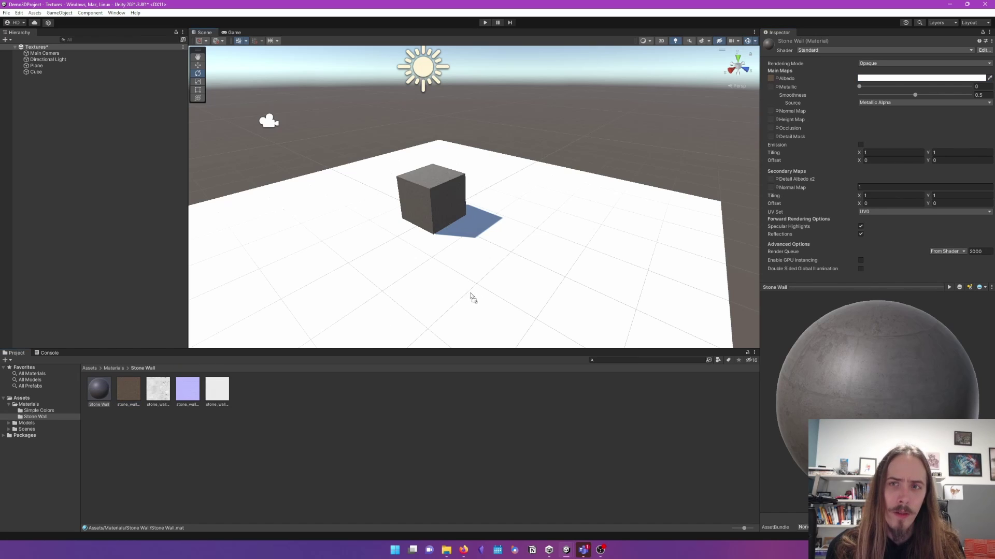
left_click_drag(775, 98, 770, 87)
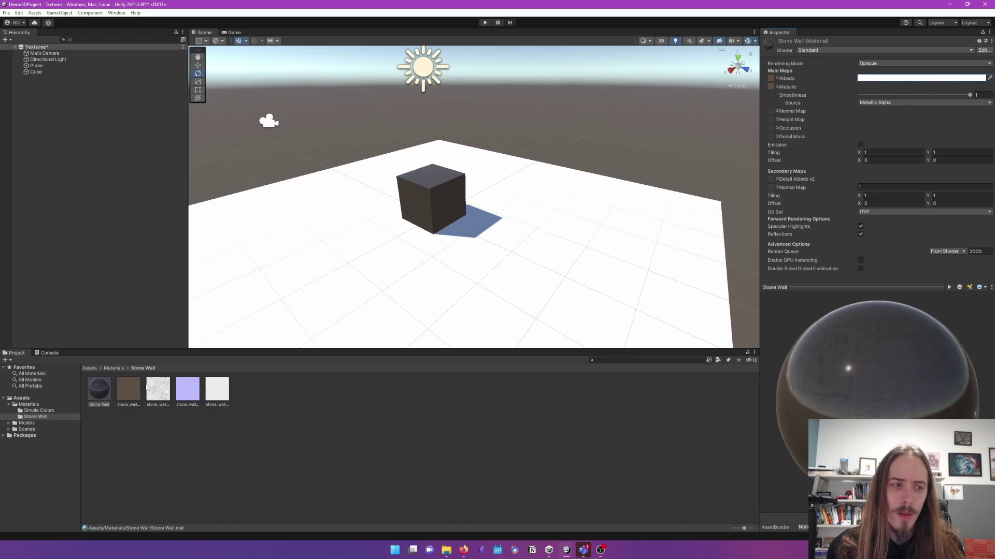
left_click_drag(536, 241, 770, 111)
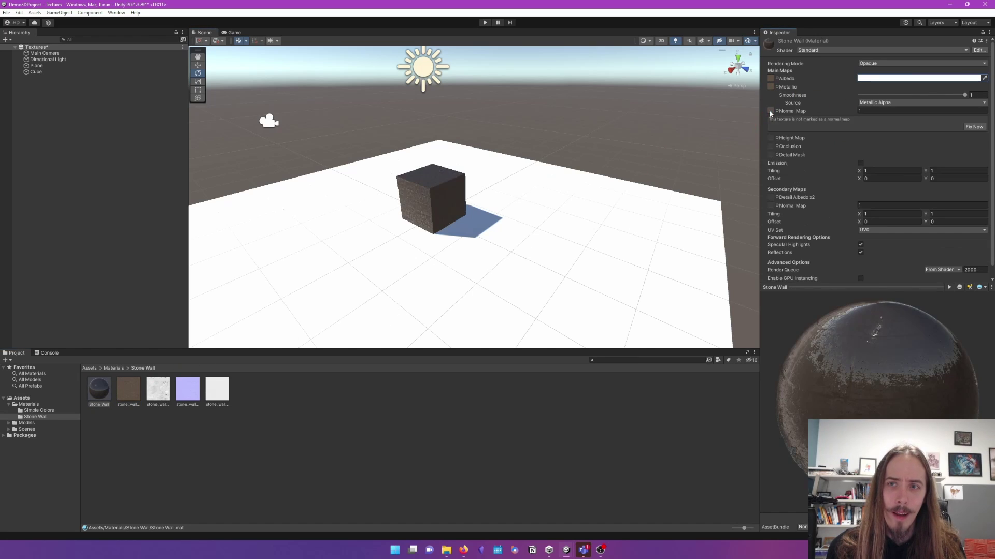
left_click(129, 390)
left_click_drag(131, 390, 770, 138)
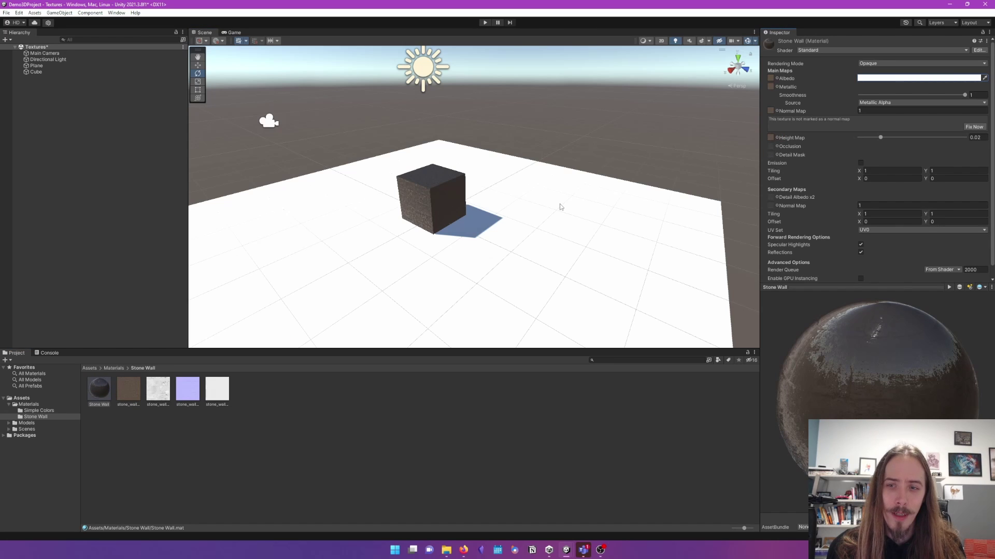
scroll(456, 191, "up", 2)
left_click_drag(456, 190, 477, 166, "alt")
scroll(477, 166, "up", 5)
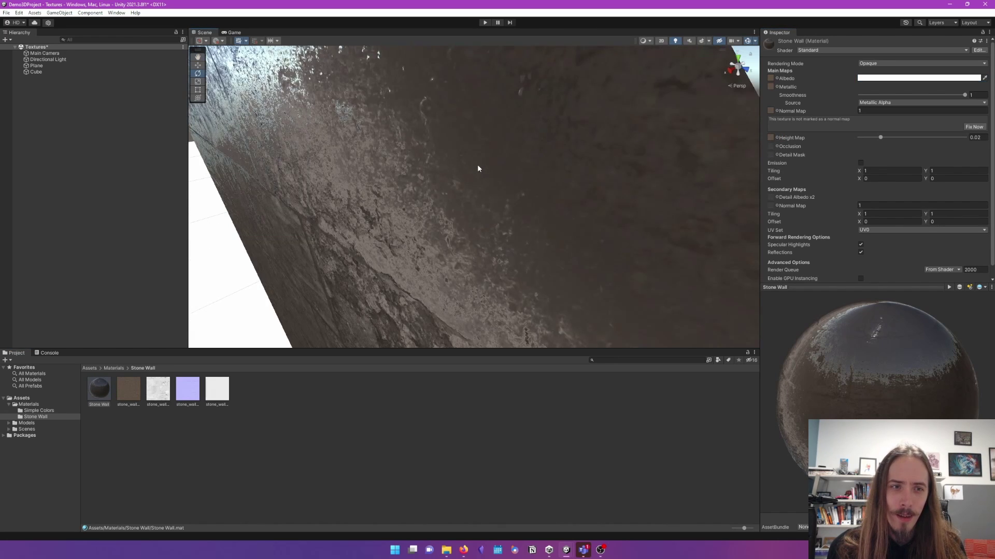
scroll(477, 166, "down", 5)
- Clear the textures from the Stone Wall material's Height Map, Normal Map, Metallic and Albedo slots, and deselect the material
left_click(770, 138)
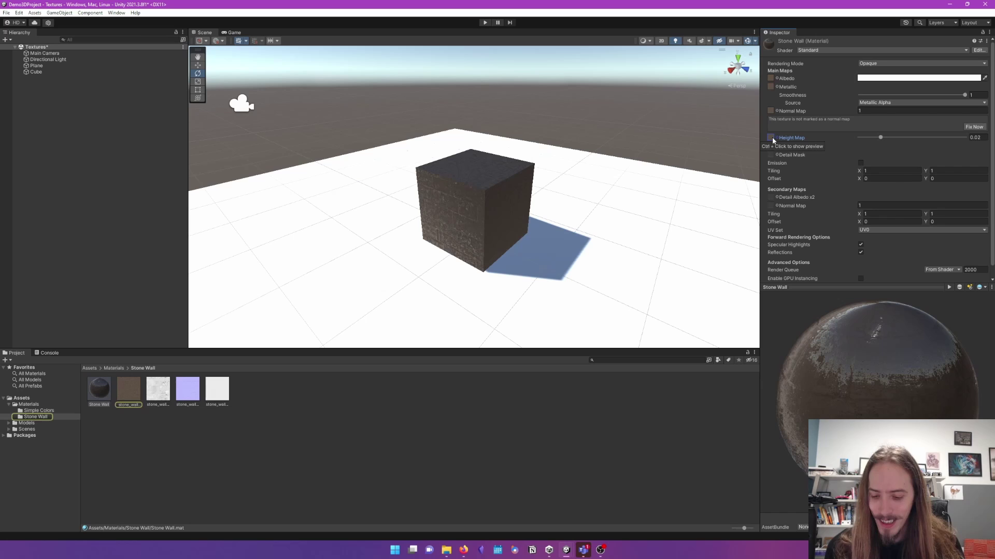
key("Delete")
left_click(770, 111)
key("Delete")
left_click(770, 87)
key("Delete")
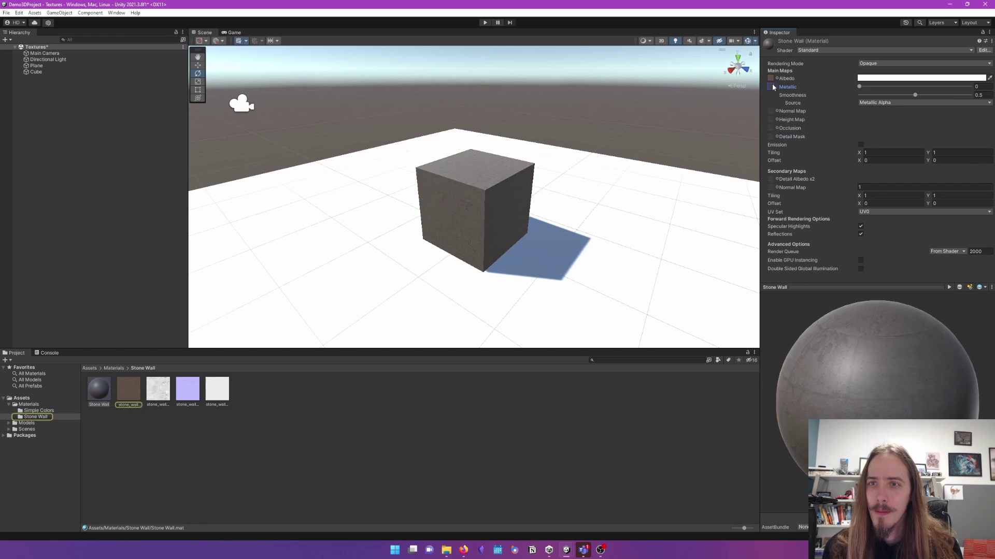
left_click(770, 78)
key("Delete")
left_click(305, 438)
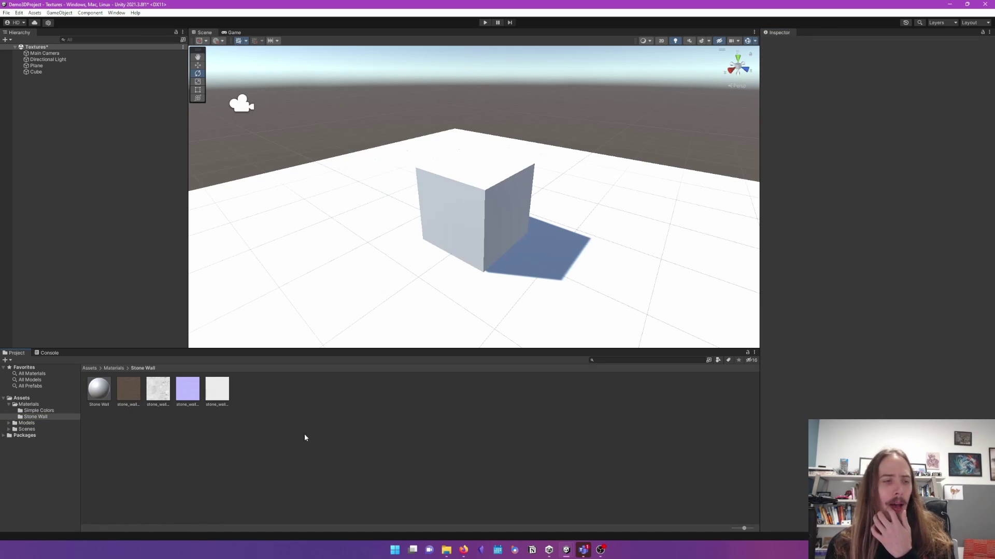
- Apply the Stone Wall material to the cube again and assign the stone_wall_02_diff_2k texture to its Albedo
left_click(124, 392)
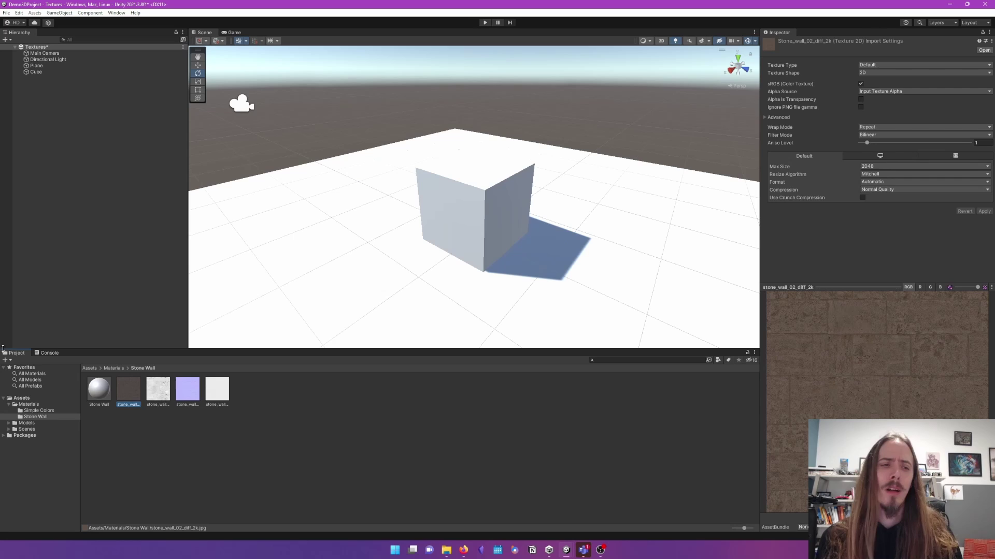
left_click_drag(99, 388, 493, 239)
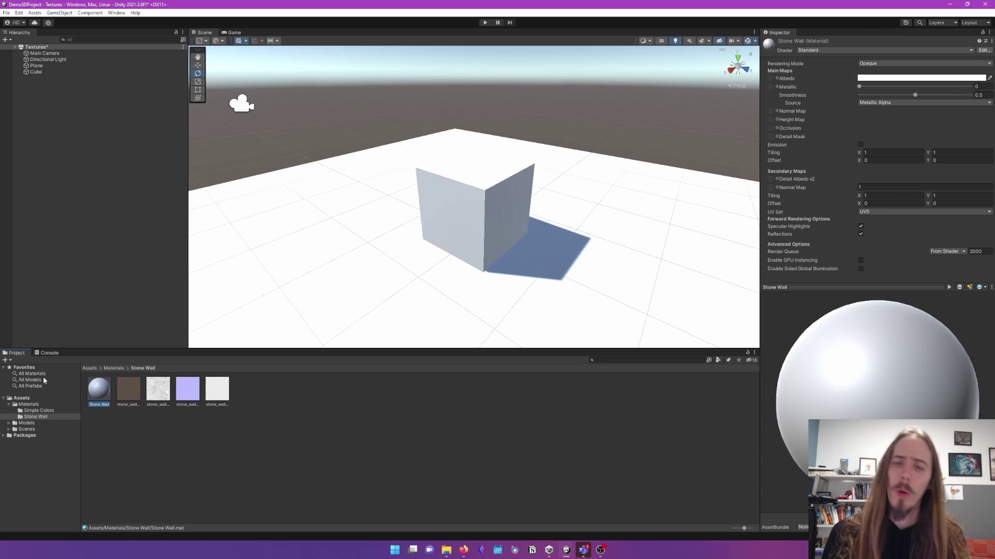
left_click_drag(129, 389, 770, 78)
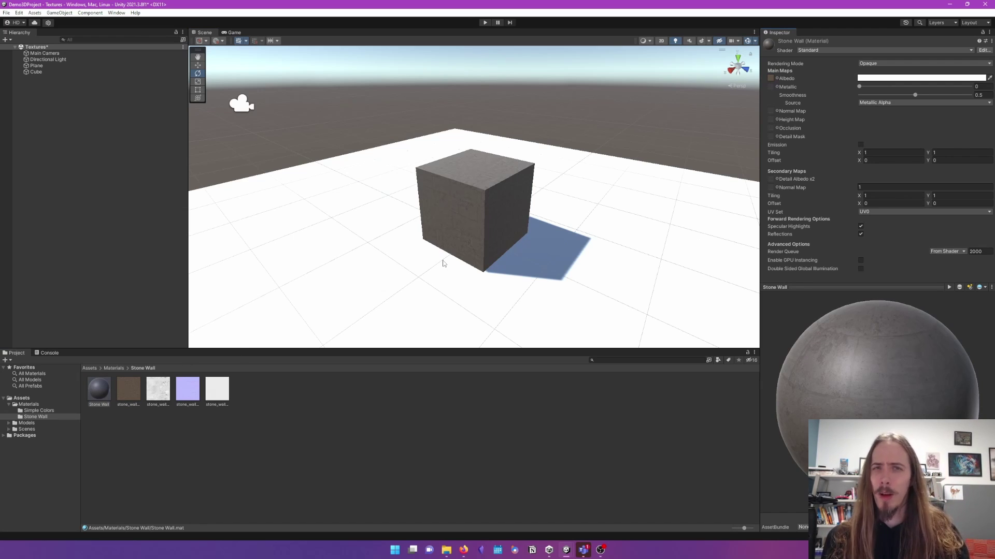
- Examine the textured cube up close and assign the stone_wall_02_disp_2k texture to the Stone Wall material's Height Map
scroll(507, 180, "up", 5)
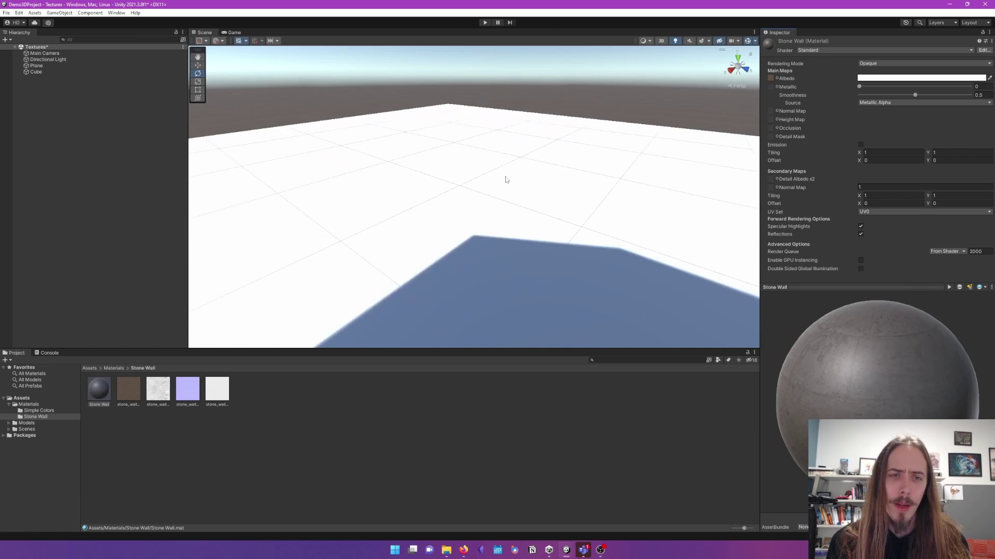
scroll(492, 187, "down", 3)
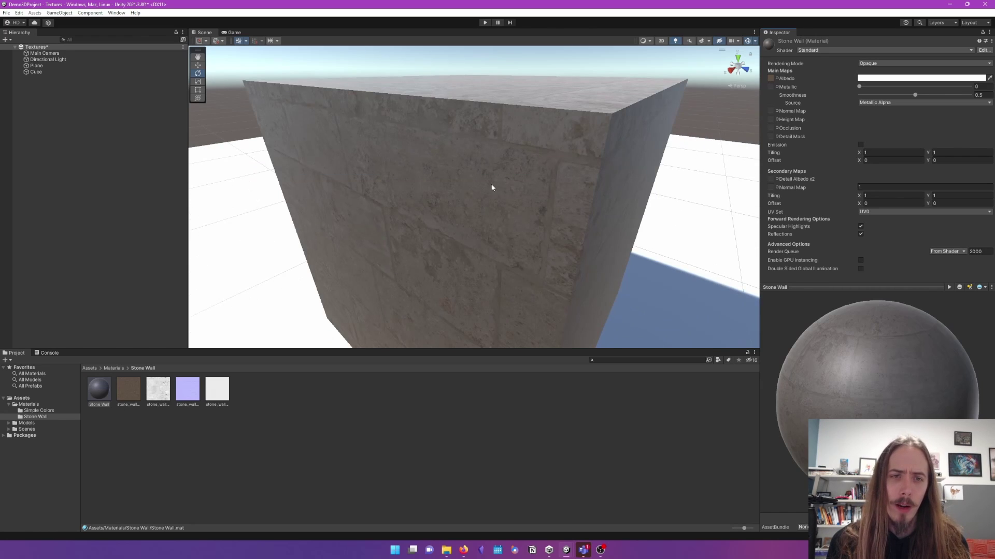
right_click_drag(453, 185, 491, 204)
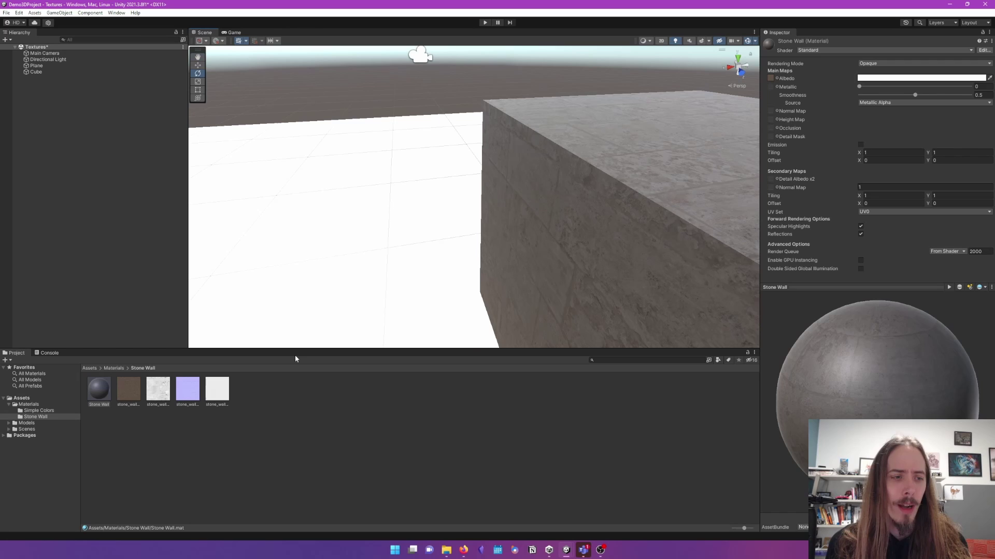
left_click(156, 401)
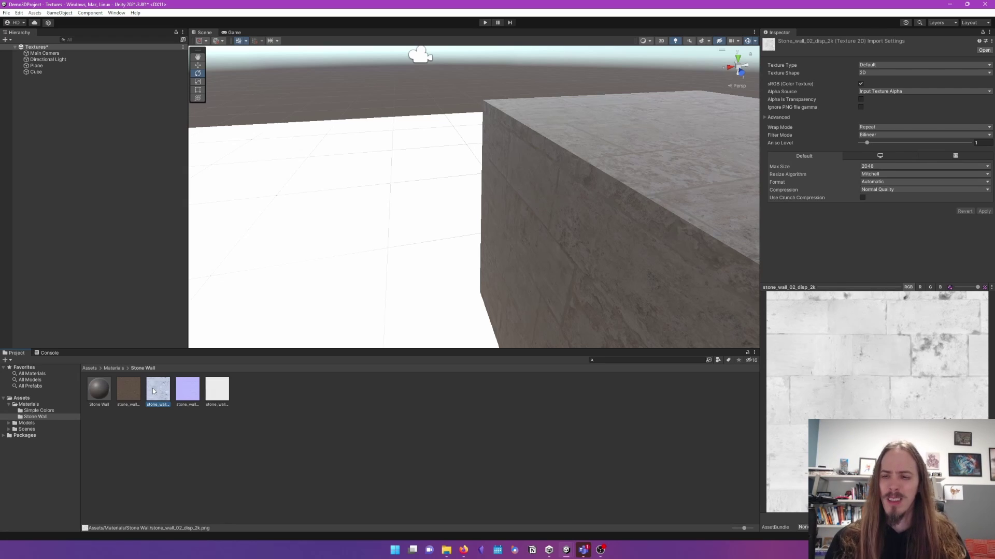
key("Left")
key("Left")
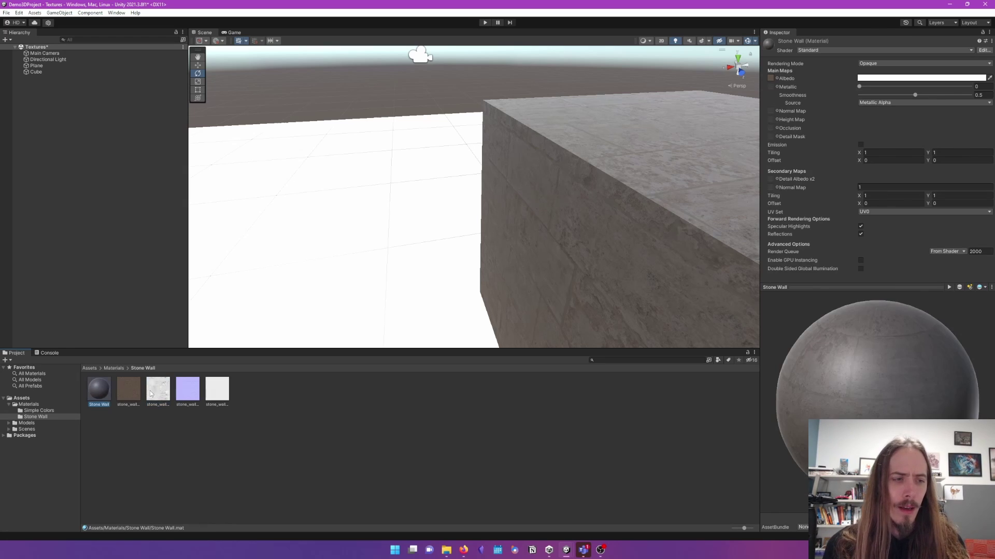
left_click_drag(163, 395, 770, 120)
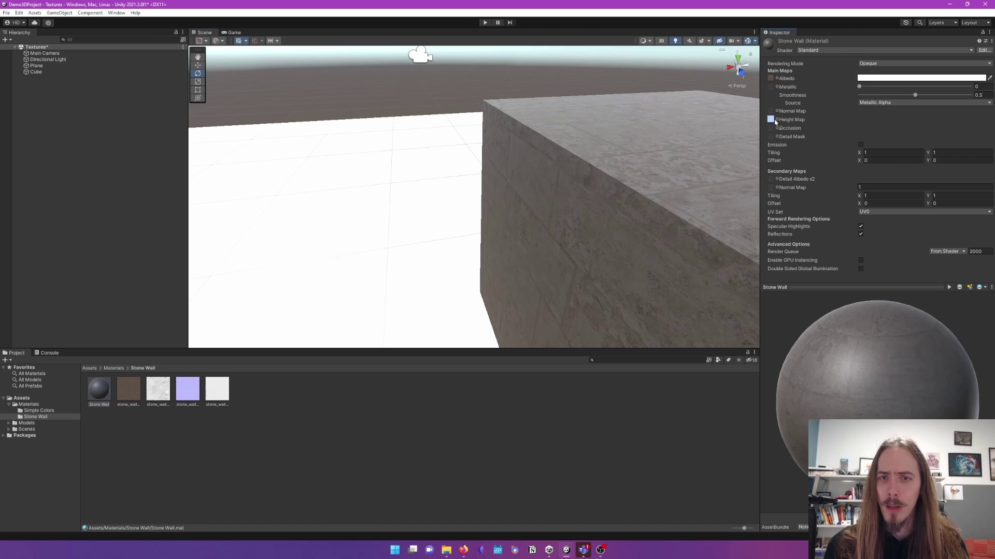
- Set the Stone Wall material's height map strength to 0.0121 and check its effect on the cube's surface
middle_click_drag(646, 170, 643, 140)
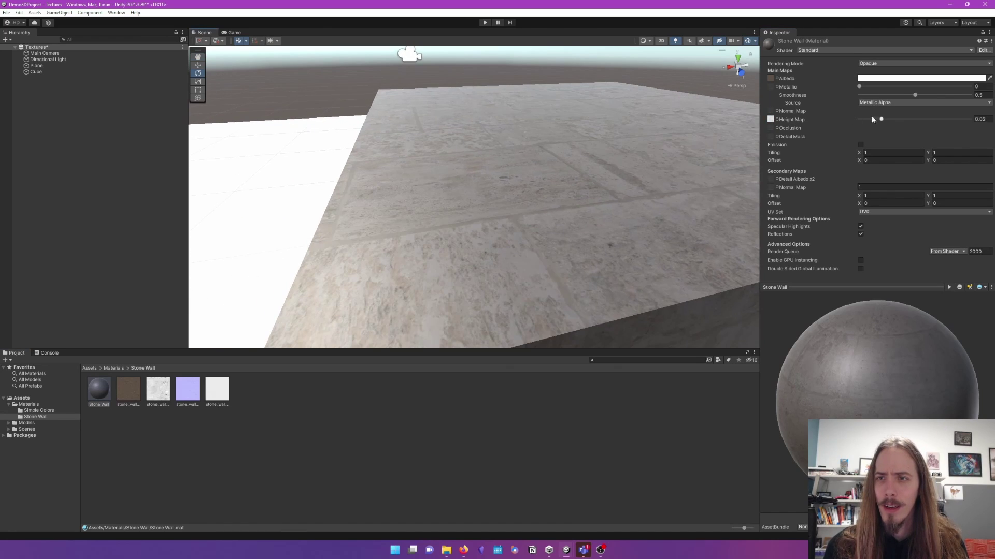
left_click_drag(874, 119, 865, 152)
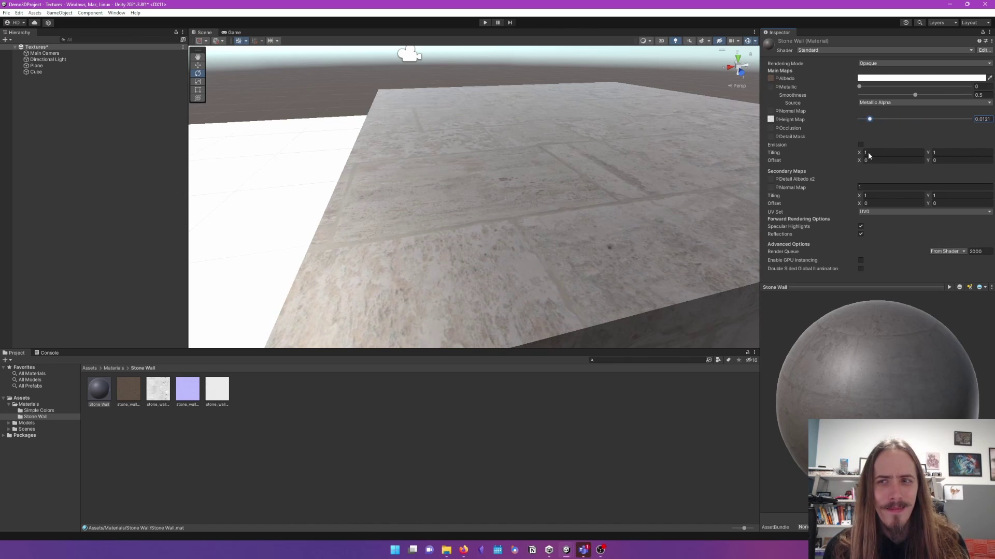
left_click(868, 152)
mouse_move(514, 247)
left_mouse_down("alt")
mouse_move(535, 227)
mouse_move(497, 251)
left_mouse_up("alt")
key("e")
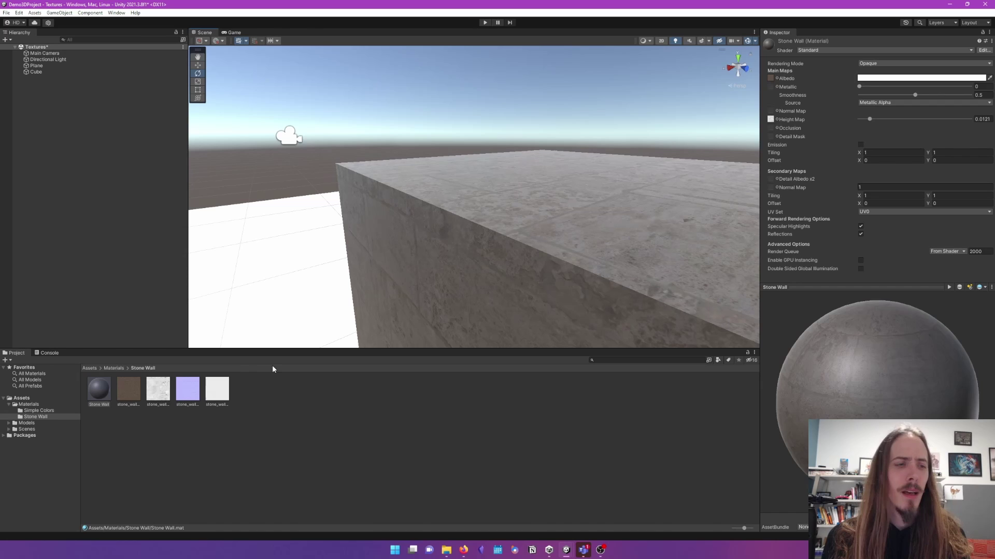
- Assign the stone_wall_02_nor_gl_2k texture to the Stone Wall material's Normal Map and view the cube's surface up close
left_click(168, 393)
left_click(185, 392)
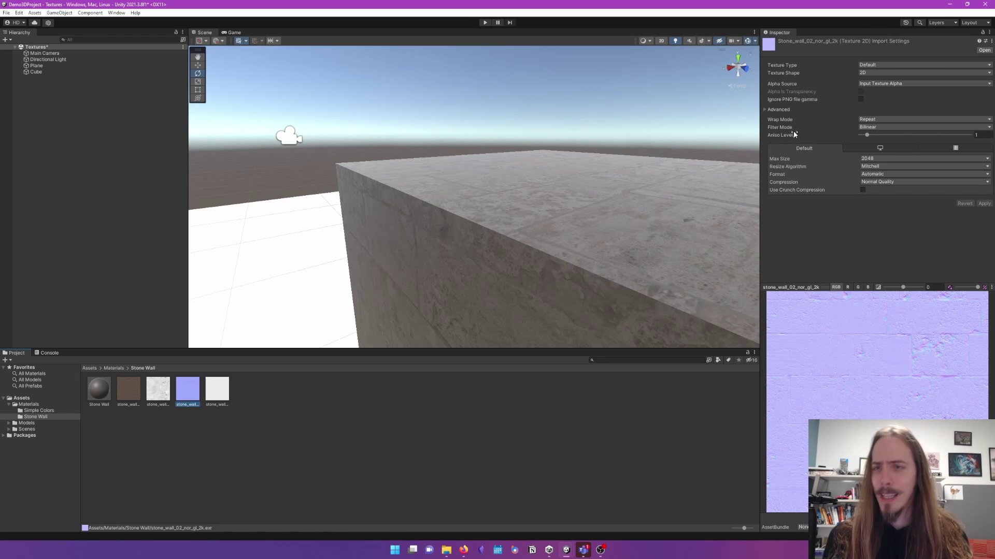
left_click(104, 402)
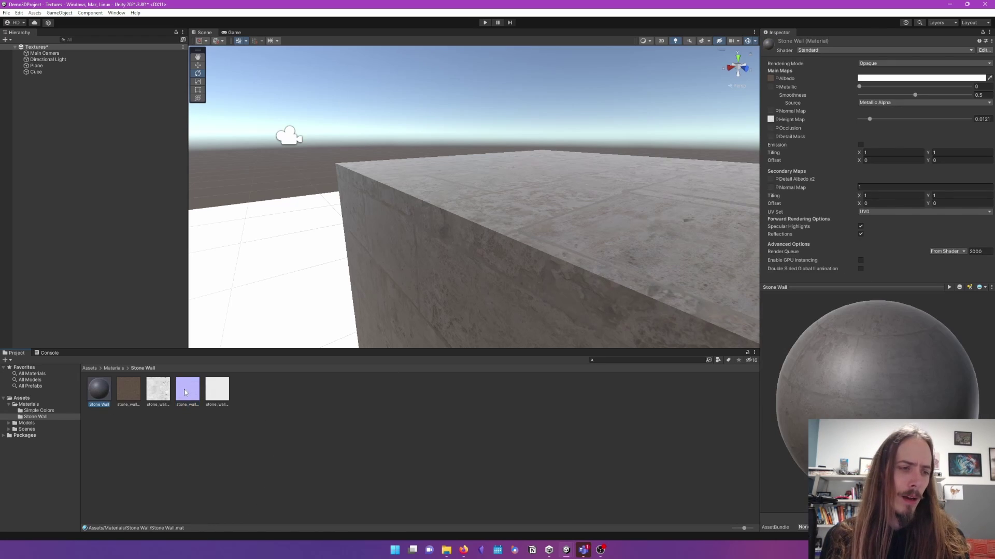
left_click_drag(186, 393, 771, 111)
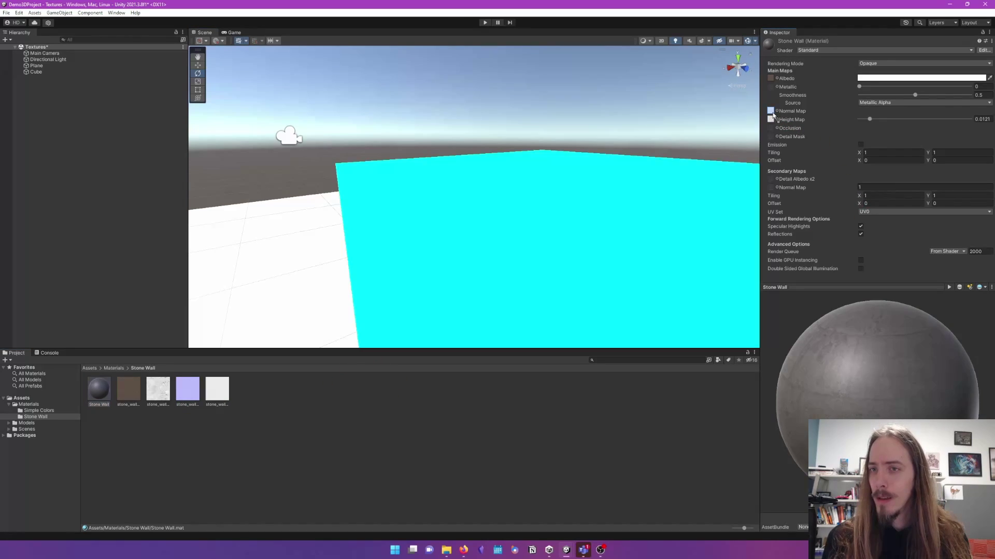
scroll(629, 179, "up", 4)
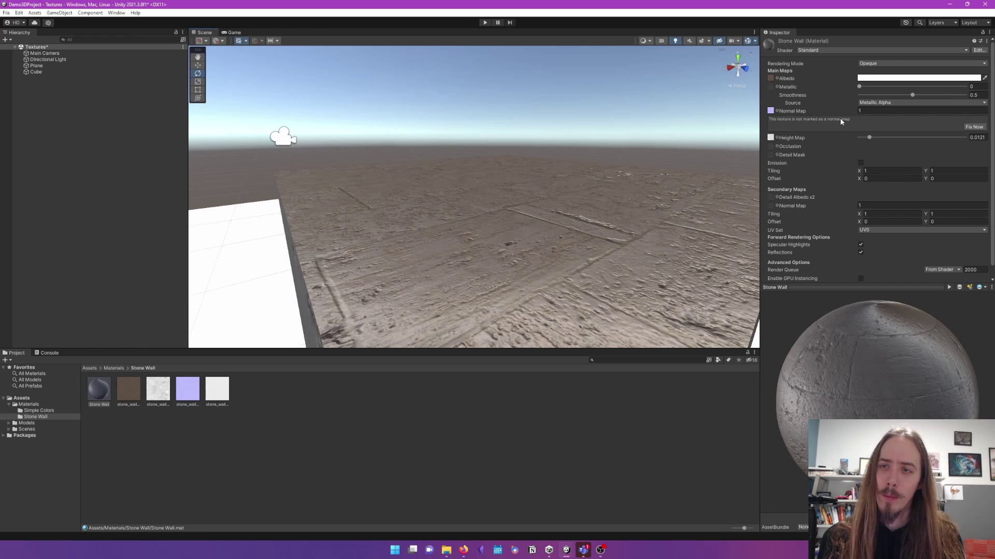
- Fix the stone_wall_02_nor_gl_2k texture's import type for normal mapping and undo its assignment to the Stone Wall material
left_click(973, 128)
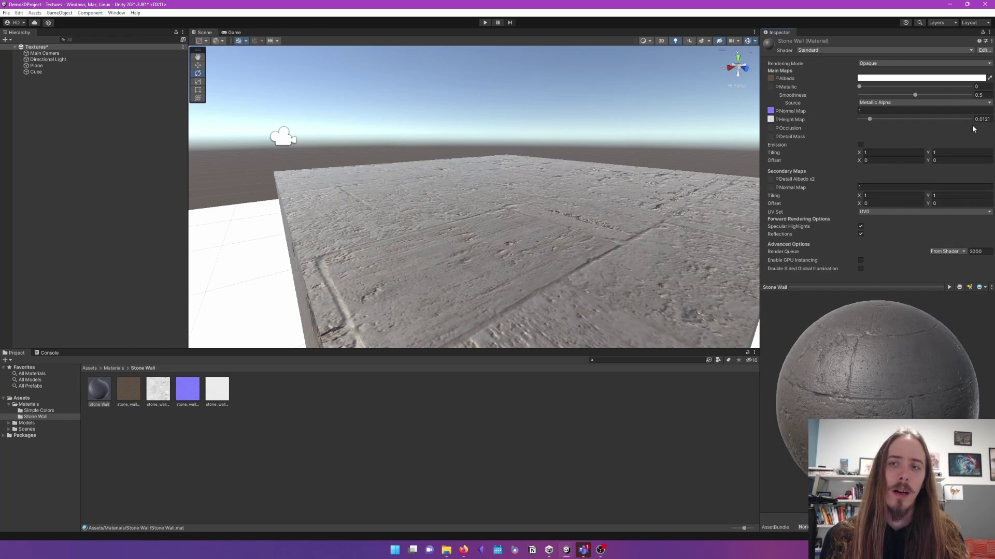
key("ctrl+z")
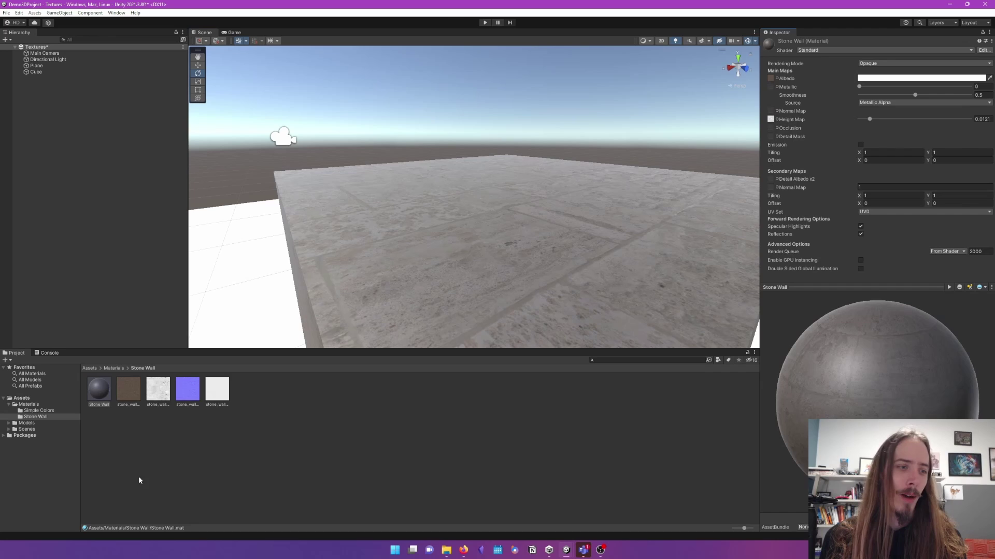
- Try the Default texture type on the stone_wall_02_nor_gl_2k texture and set it back to Normal map
left_click(188, 389)
left_click(878, 65)
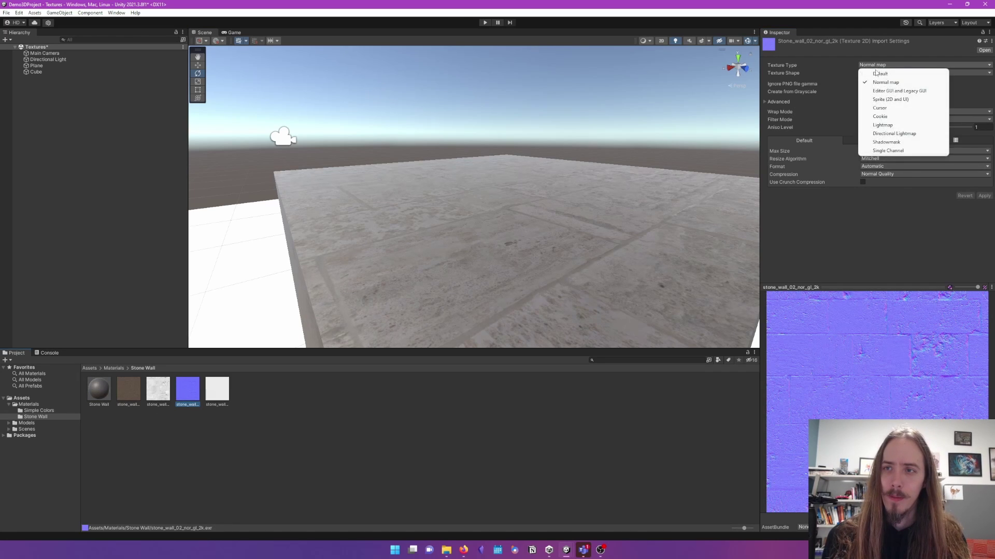
left_click(875, 74)
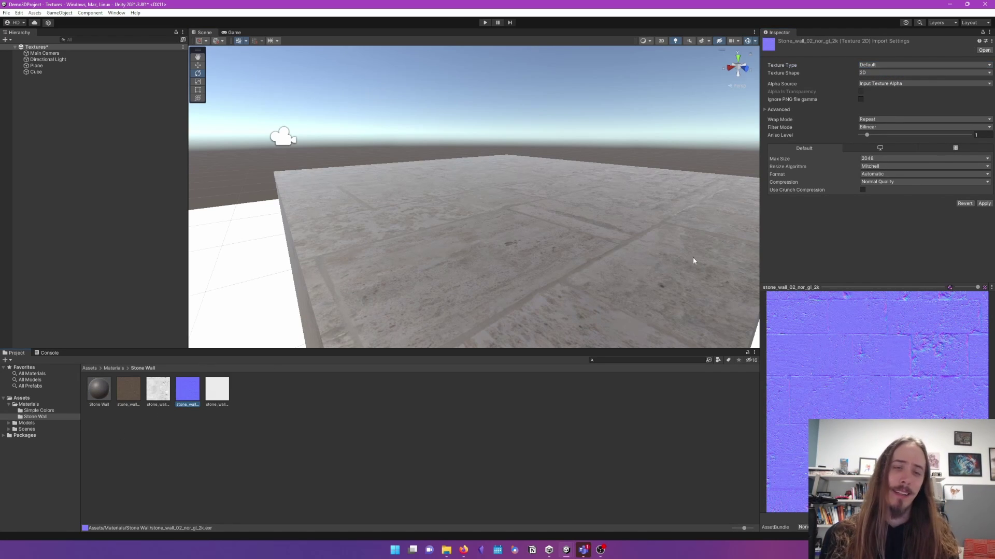
left_click(896, 64)
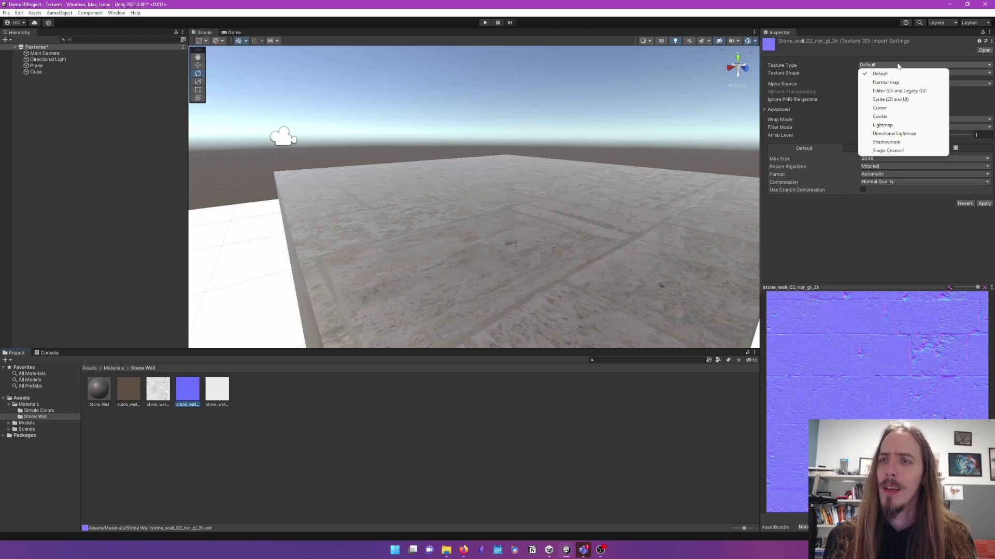
left_click(895, 83)
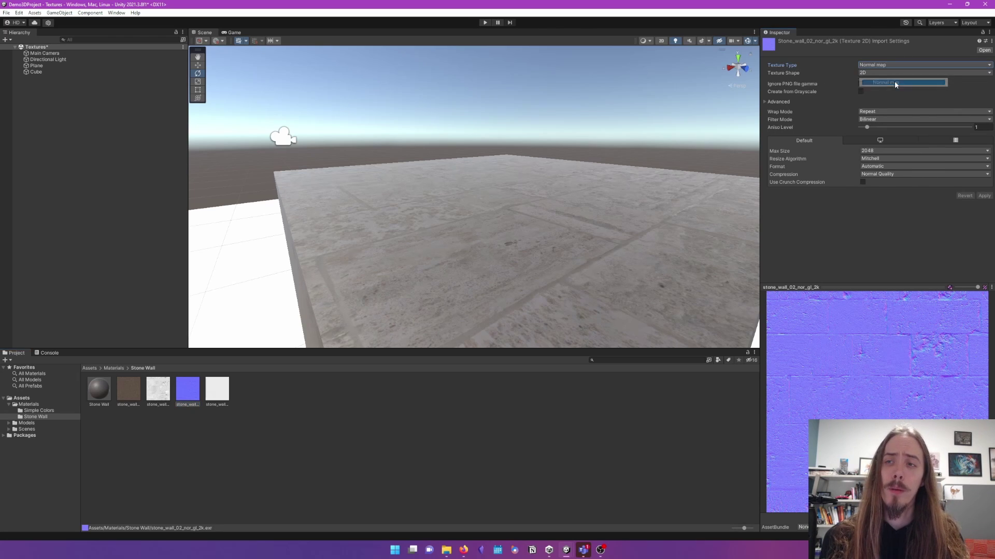
left_click(885, 65)
left_click(883, 74)
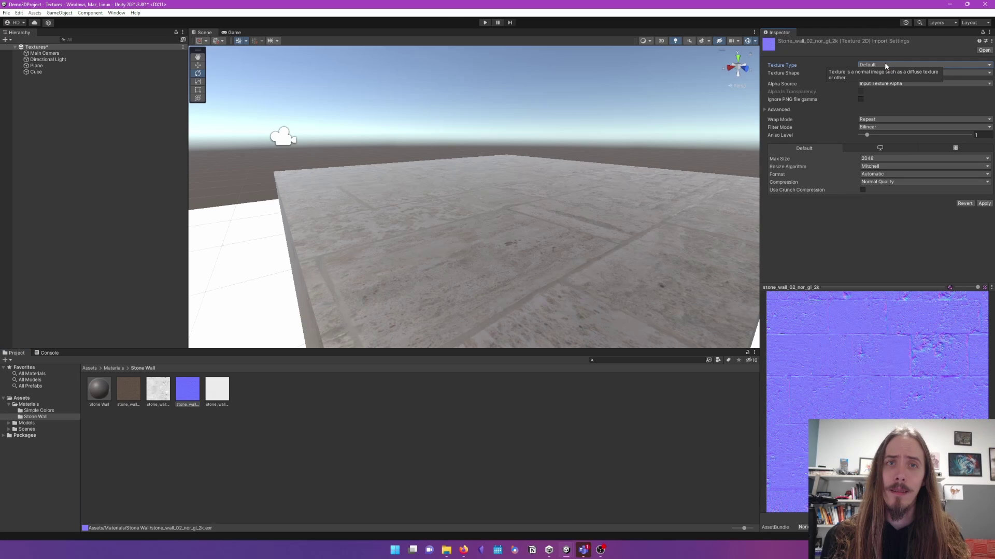
left_click(886, 66)
left_click(888, 82)
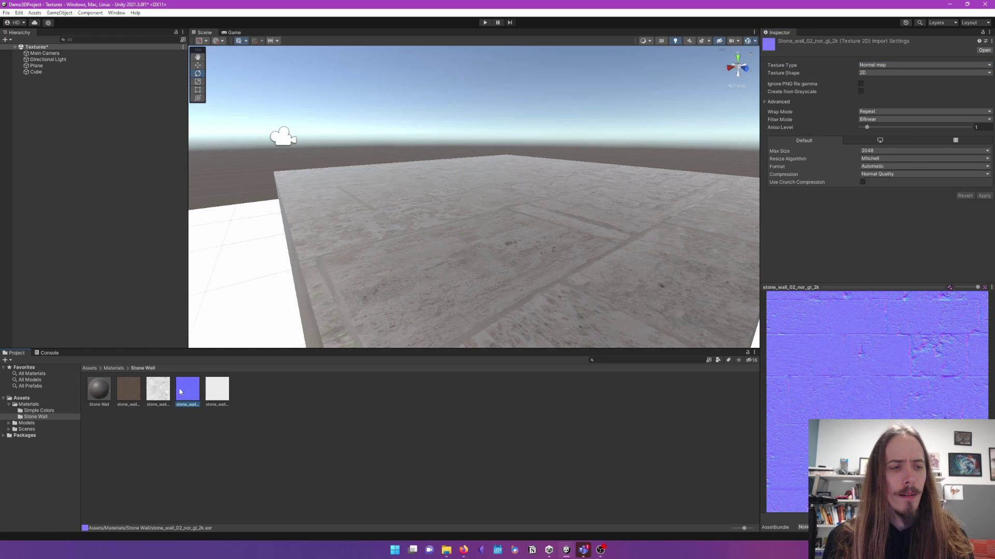
- Assign the stone_wall_02_nor_gl_2k texture to the Stone Wall material's Normal Map again
left_click(99, 389)
left_click(181, 397)
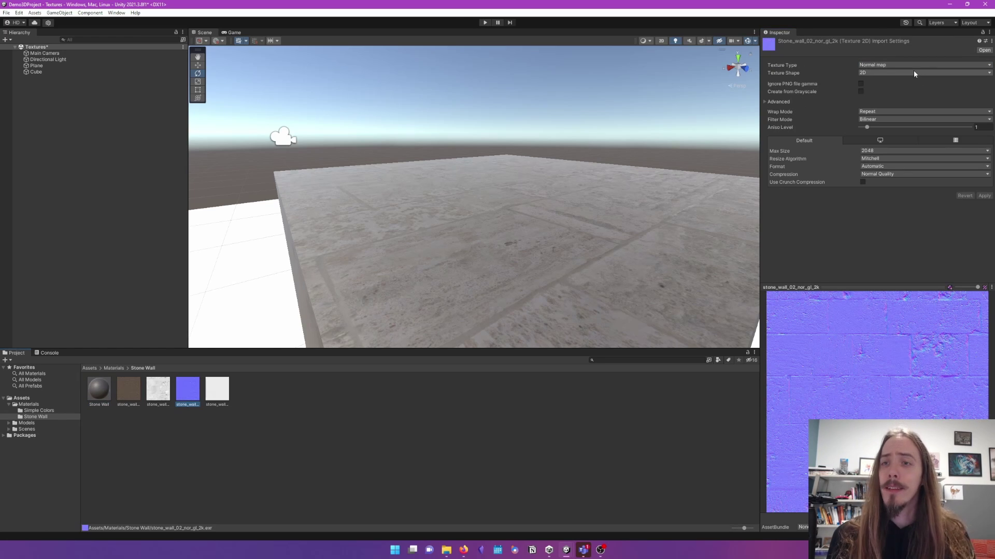
left_click(100, 397)
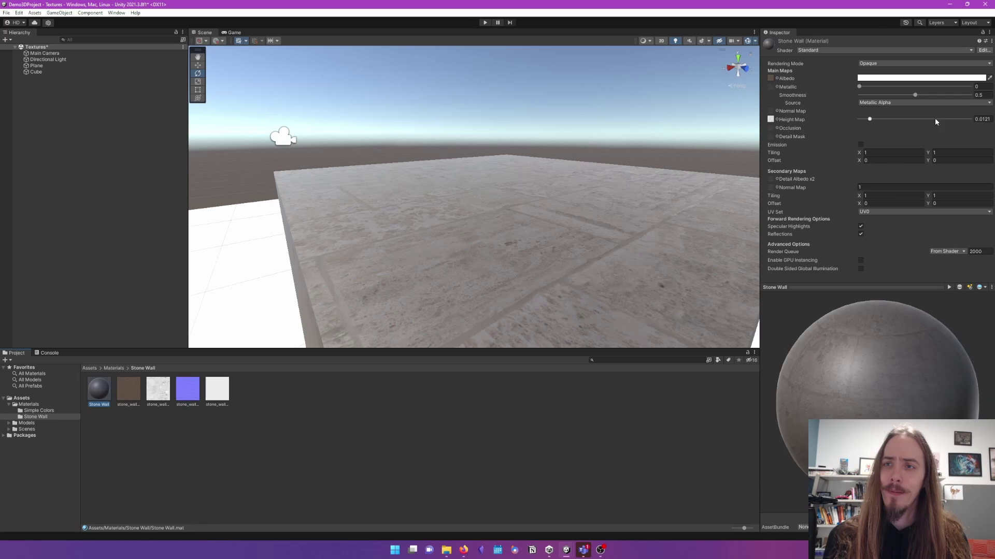
left_click_drag(187, 389, 770, 112)
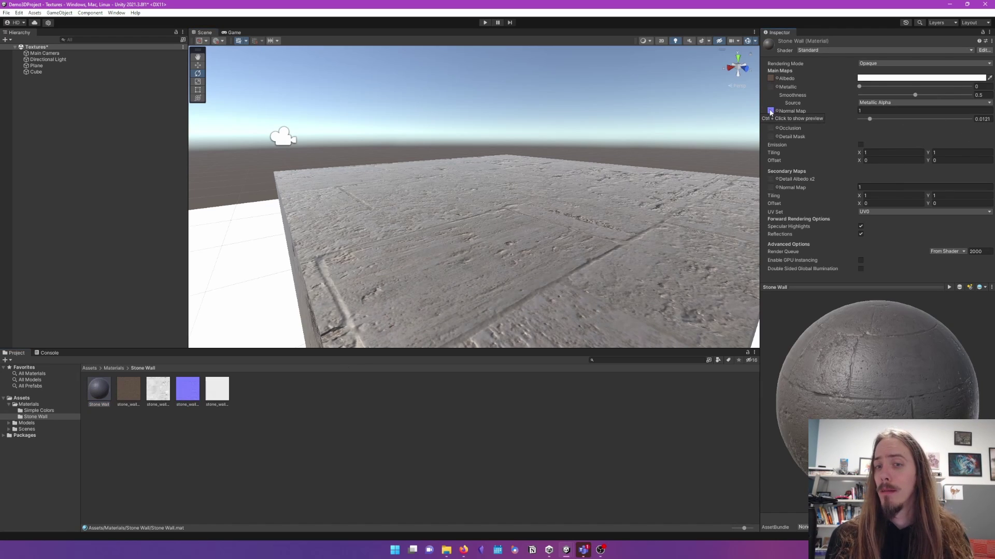
- Set the Stone Wall material's normal map strength to 0 to compare the cube's surface, and restore it to 1
left_click(860, 110)
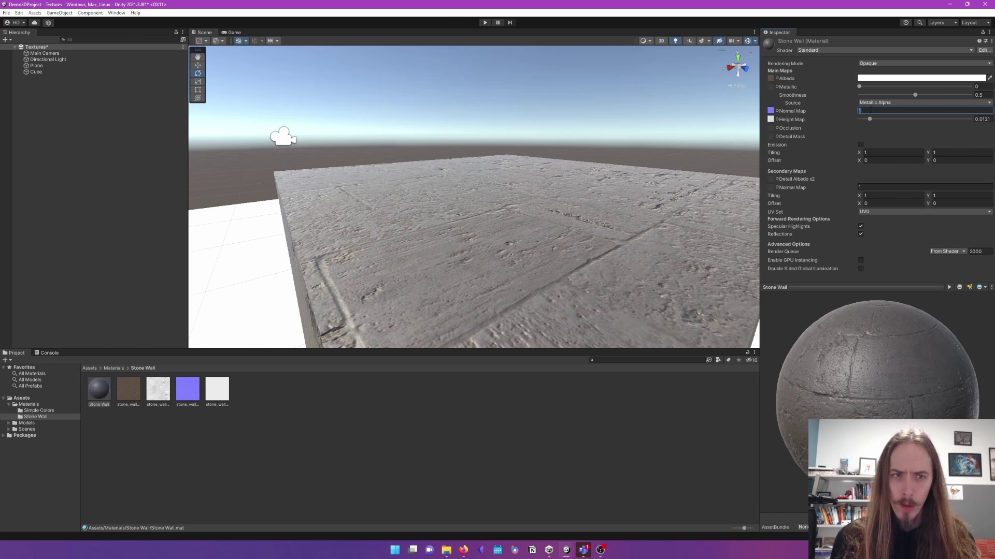
right_click_drag(639, 195, 629, 196)
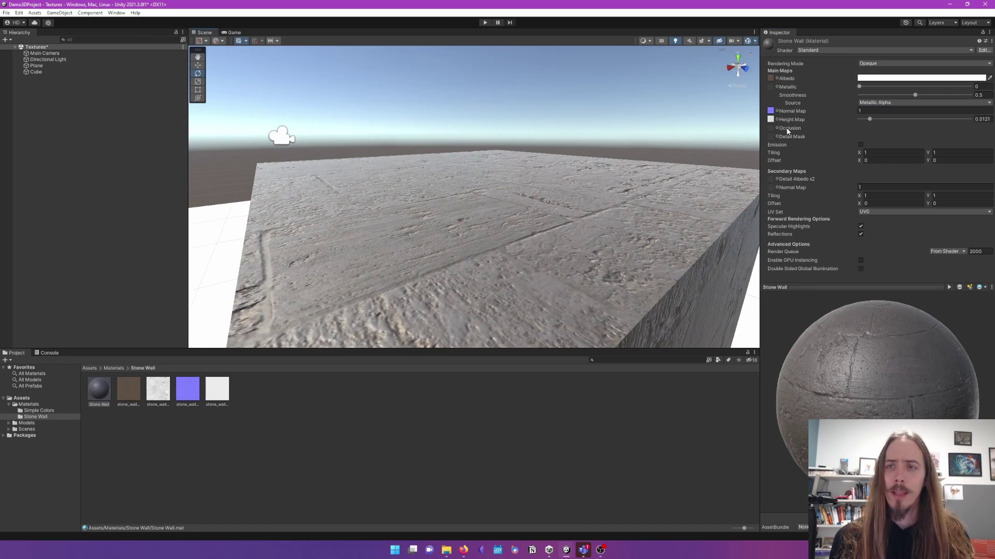
left_click(881, 111)
type("0")
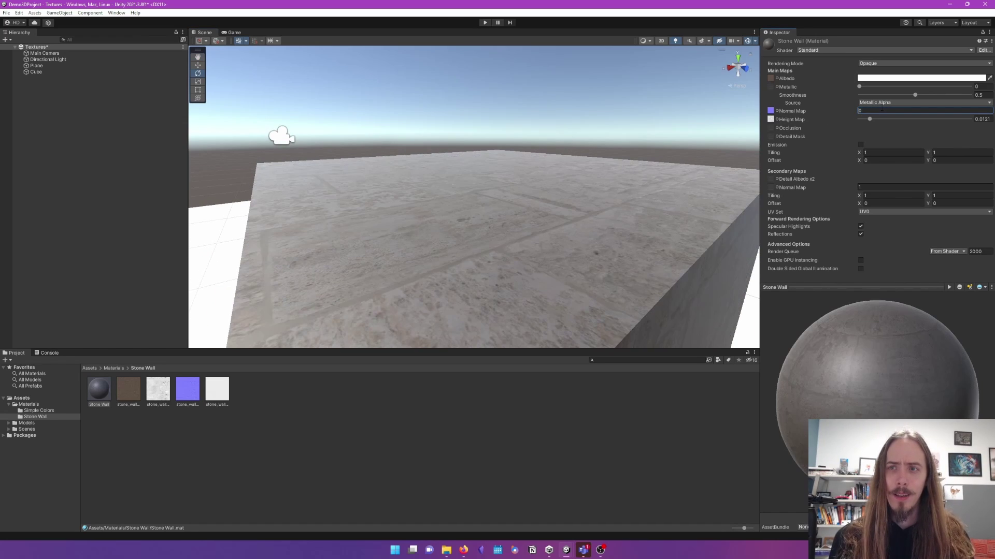
key("BackSpace")
type("1")
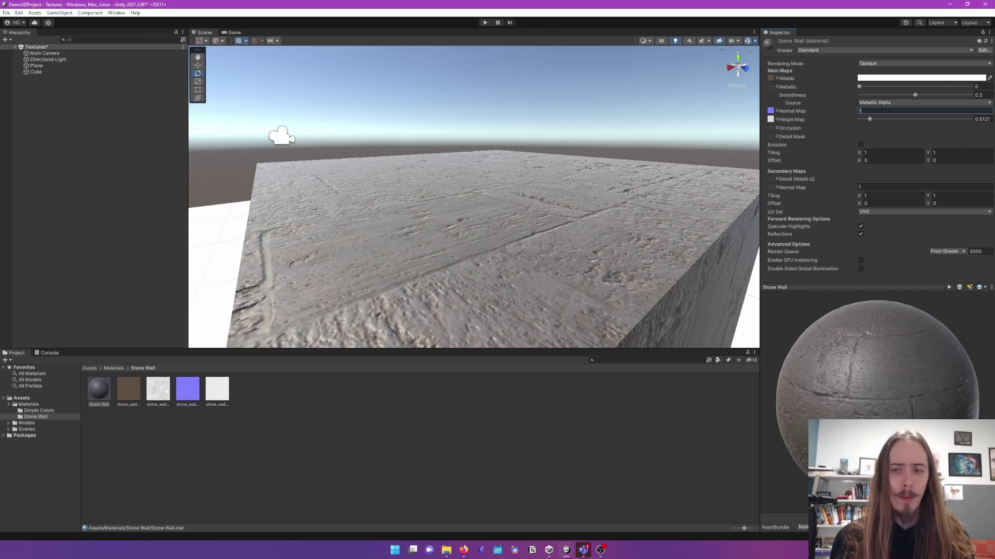
- Set the Stone Wall material's height map strength to 0.0091 and test normal map strength 0 before returning it to 1
left_click_drag(874, 124, 865, 143)
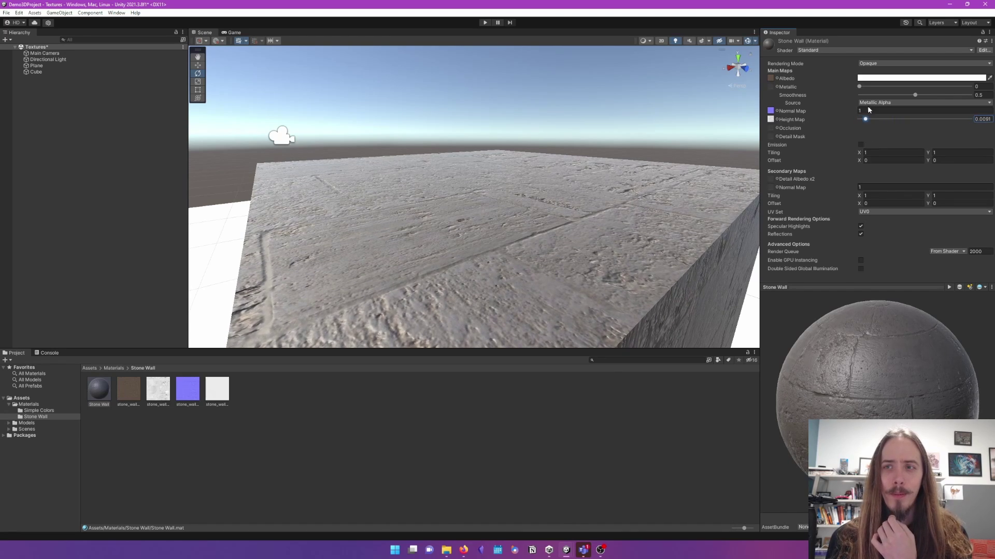
left_click(871, 111)
type("0")
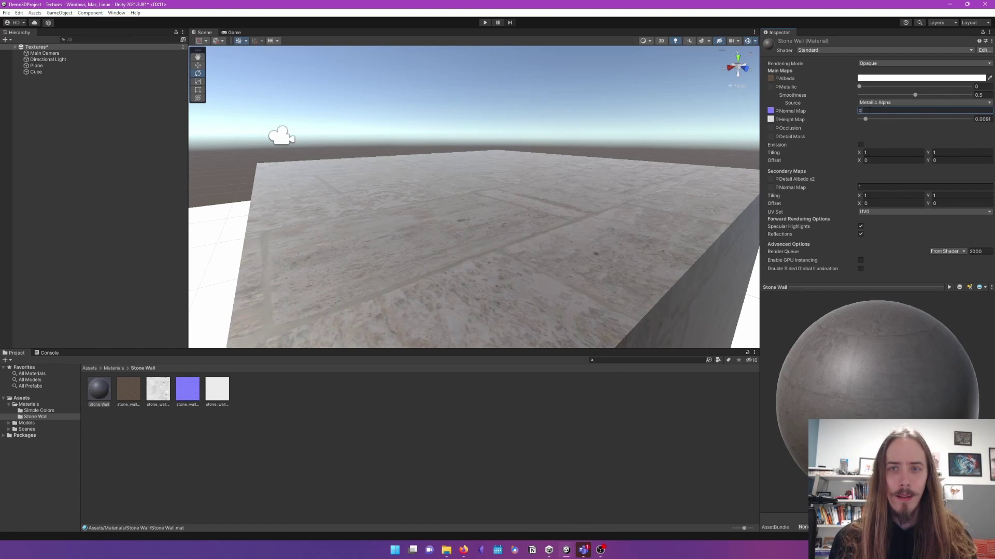
type("1")
key("BackSpace")
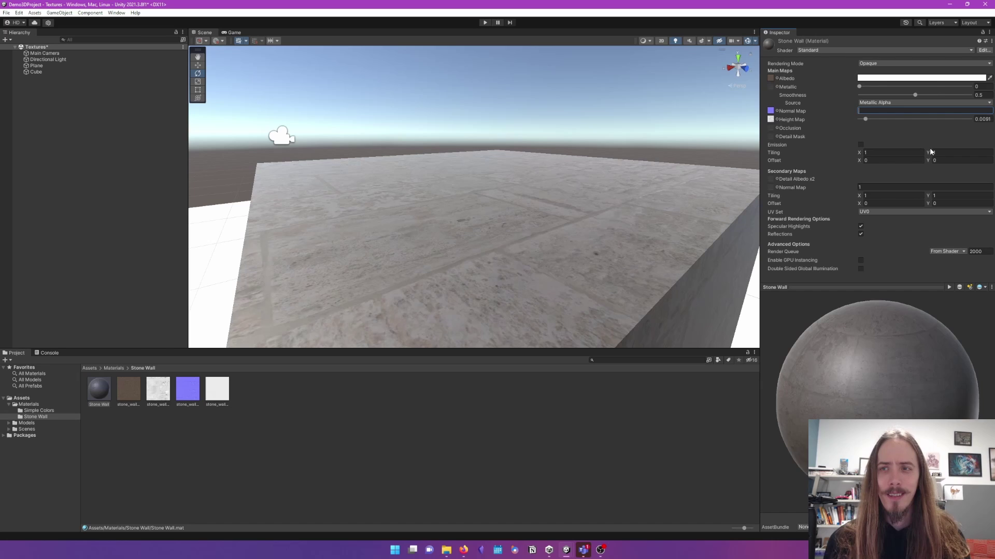
type("4")
key("BackSpace")
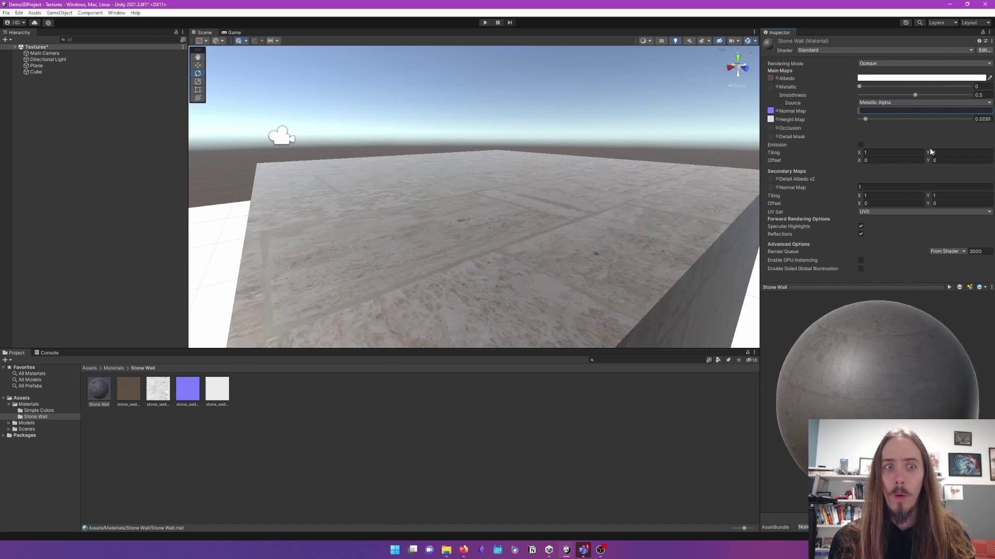
type("1")
- Assign the stone_wall_02_rough_2k texture to the Stone Wall material's Metallic map and set Smoothness to 0.501
left_click(215, 390)
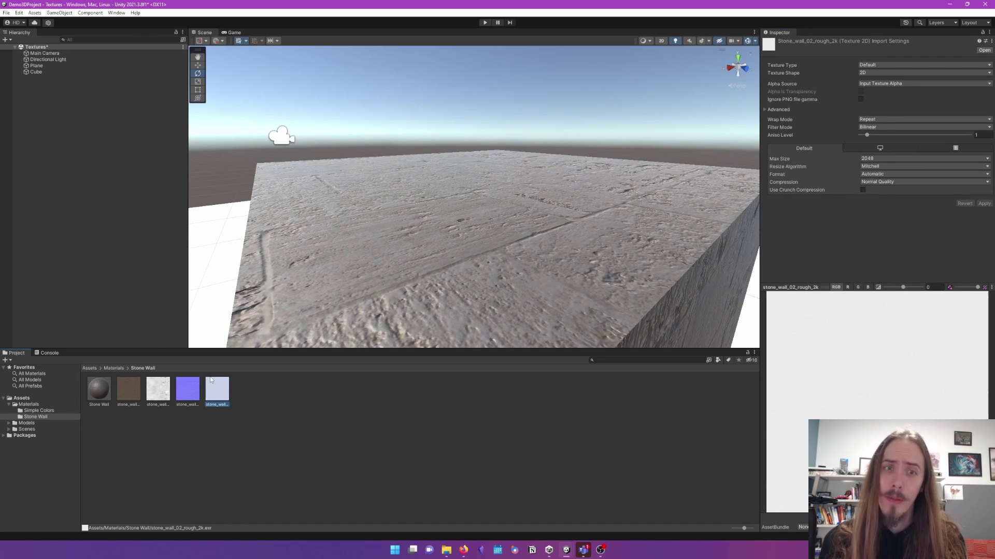
left_click(100, 389)
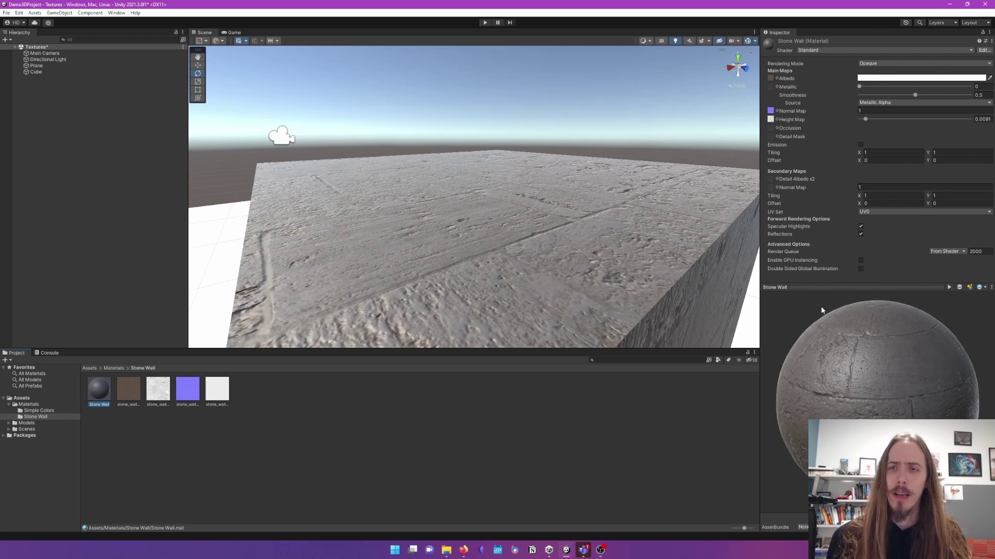
left_click_drag(217, 390, 771, 87)
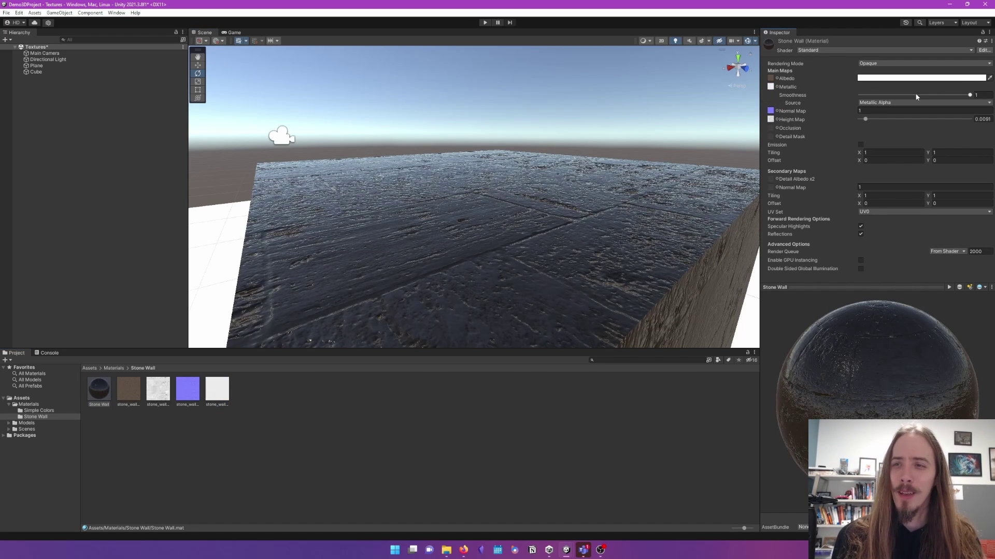
left_click_drag(971, 96, 915, 102)
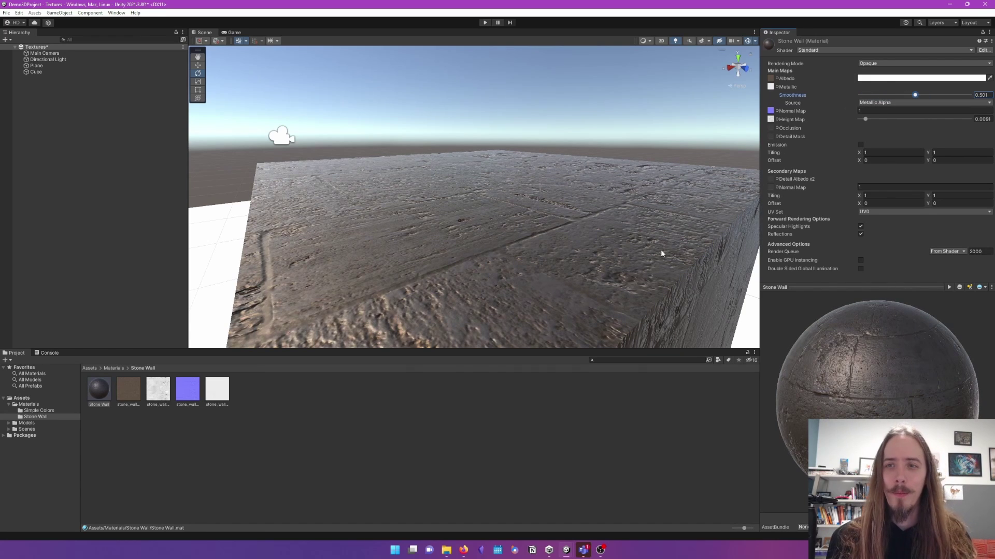
- Check the Alpha Source options of the stone_wall_02_rough_2k texture and undo its Metallic assignment on the Stone Wall material
left_click(217, 390)
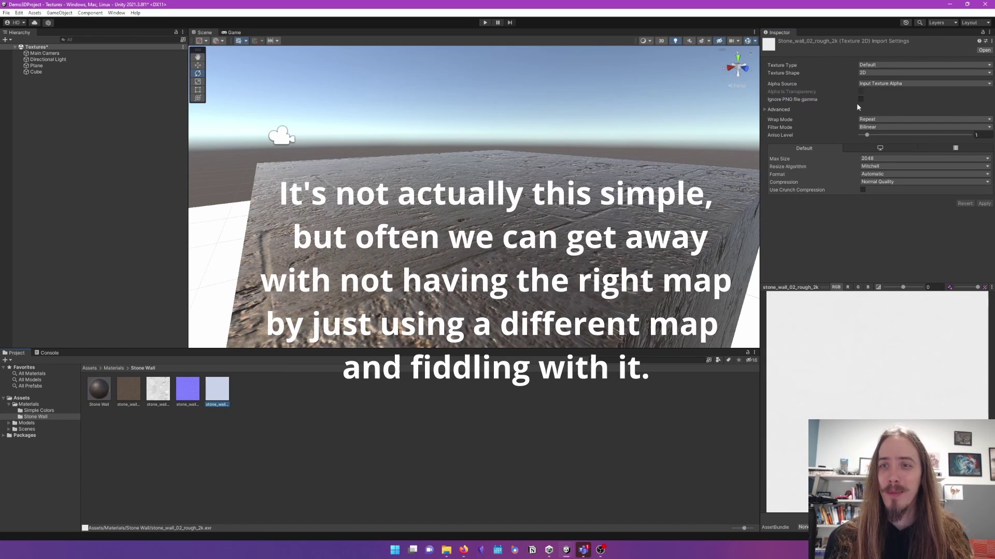
left_click(899, 85)
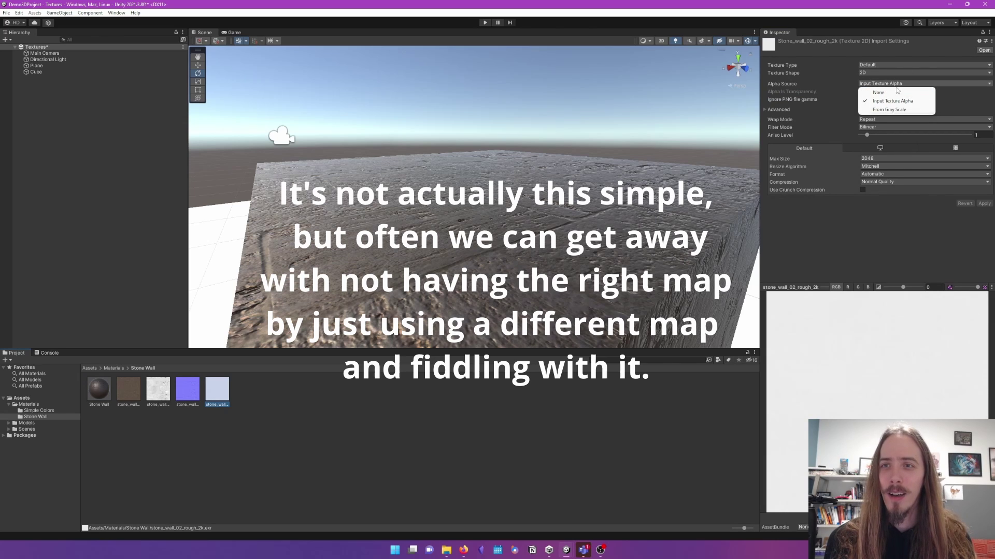
left_click(886, 246)
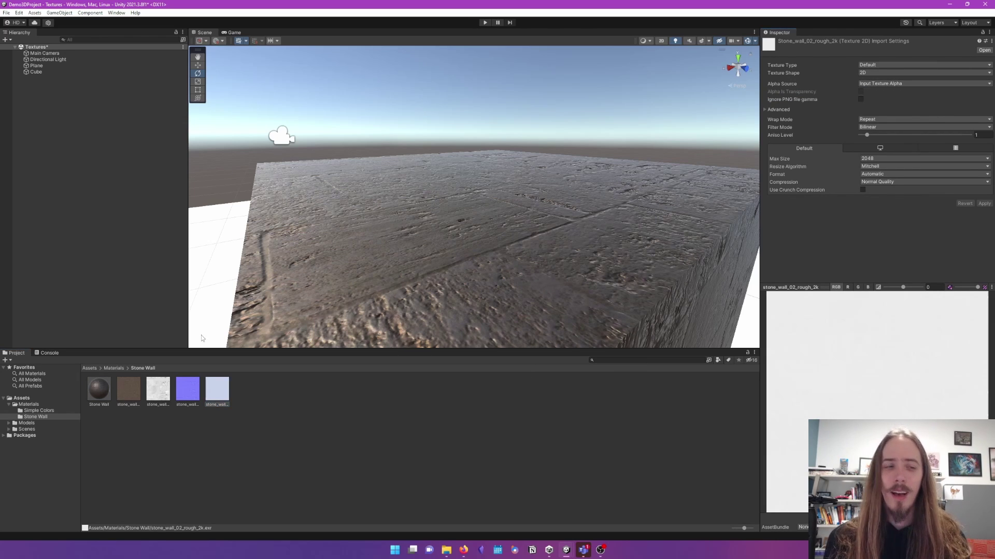
left_click(101, 388)
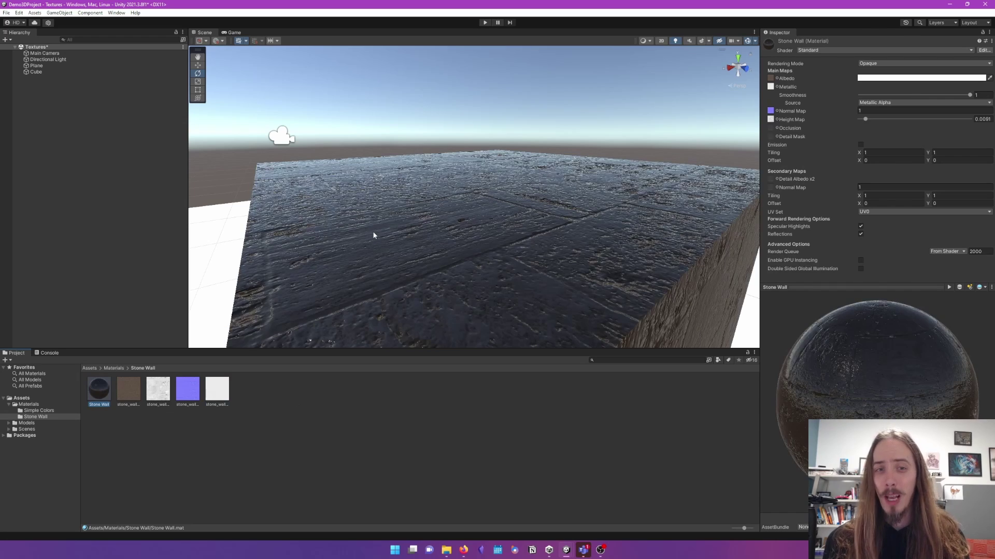
key("ctrl+z")
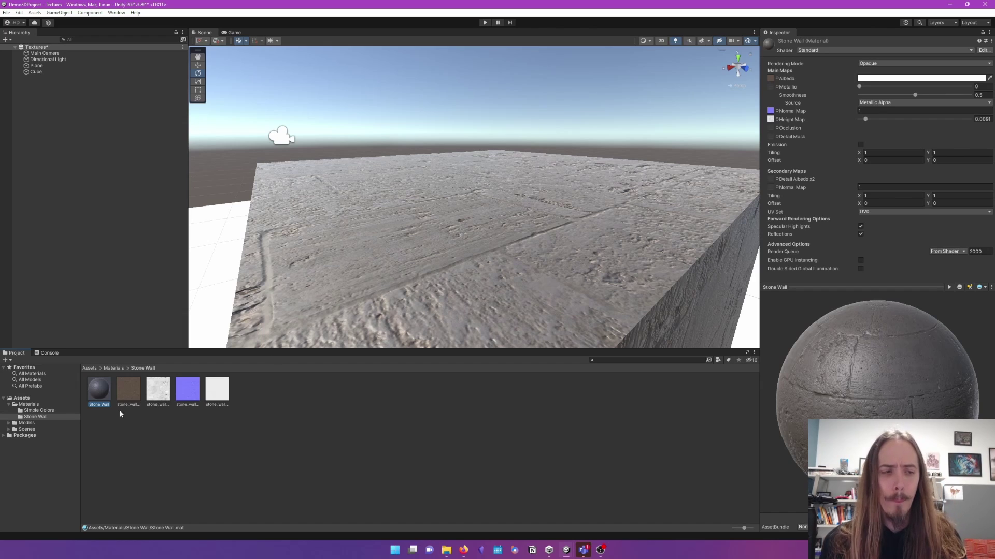
- Change the stone_wall_02_disp_2k texture to a Normal map created from grayscale and apply the import settings
left_click(158, 398)
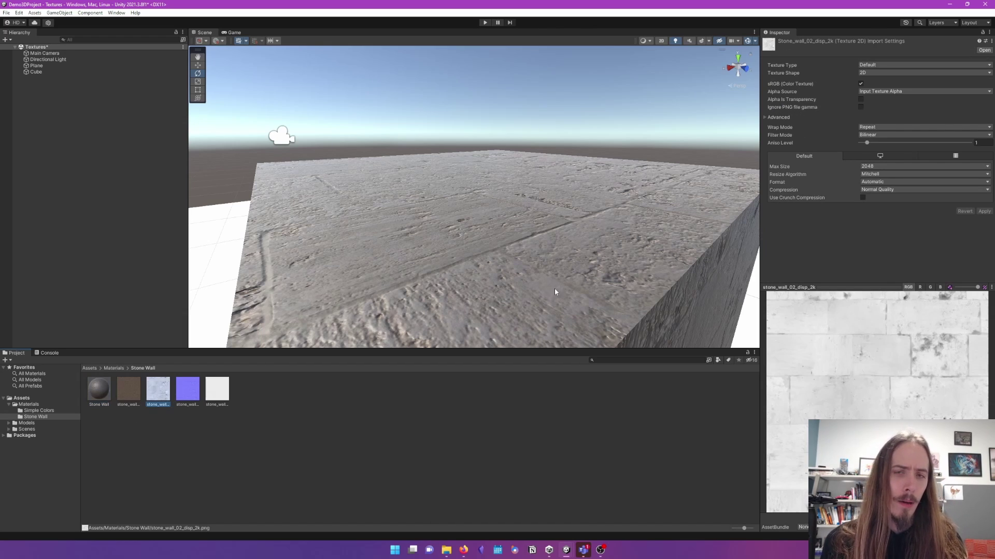
left_click(887, 64)
left_click(887, 83)
left_click(860, 91)
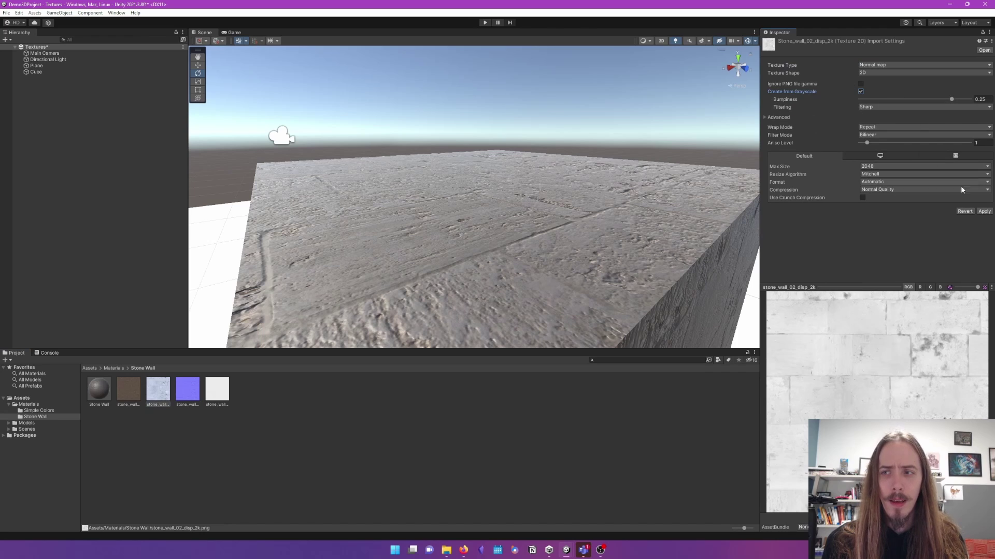
left_click(983, 212)
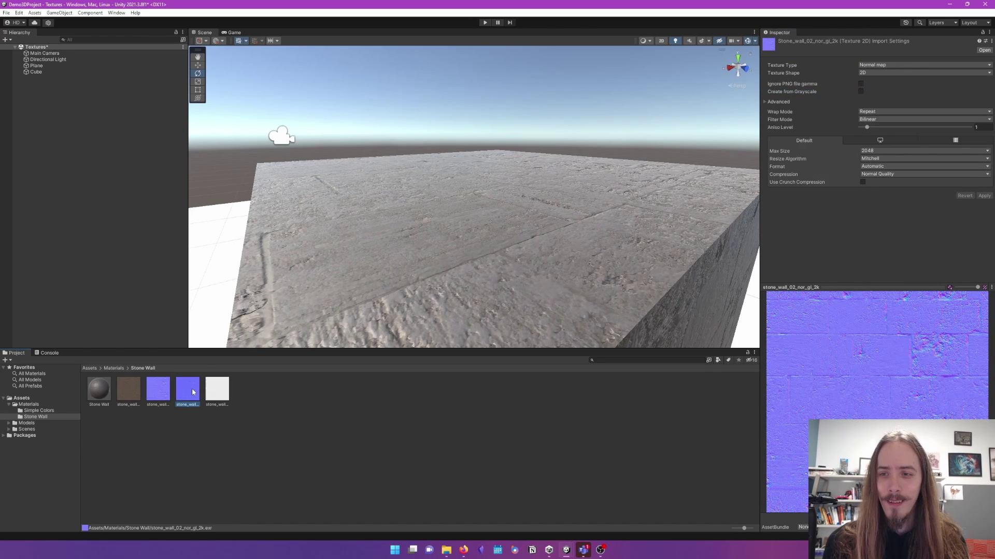
- Undo the normal map conversion of the stone_wall_02_disp_2k texture
key("ctrl+z")
key("ctrl+z")
key("ctrl+z")
key("ctrl+z")
key("ctrl+z")
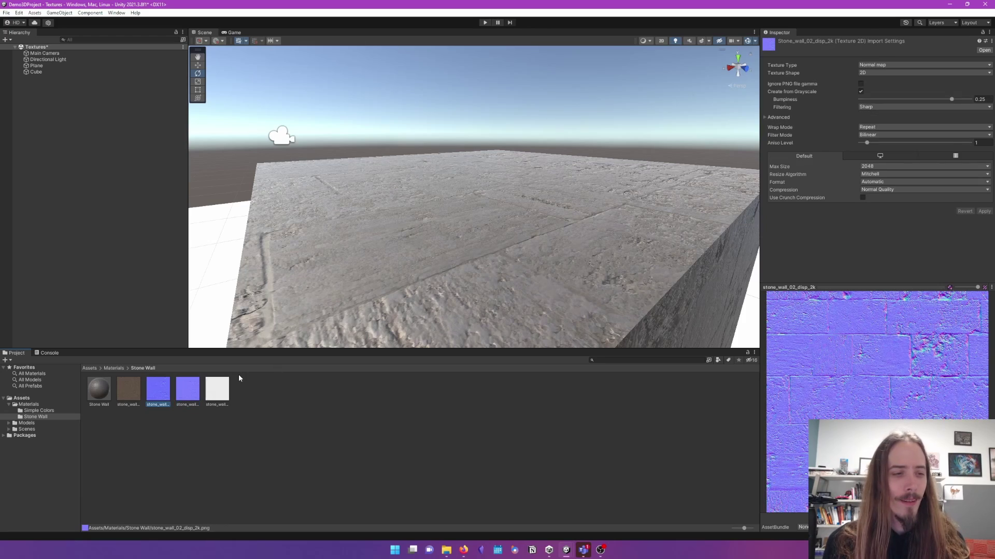
- Examine the cube's stone surface up close and switch to the Poly Haven Stone Wall 02 page in the browser
right_click_drag(530, 209, 494, 291)
scroll(527, 233, "up", 6)
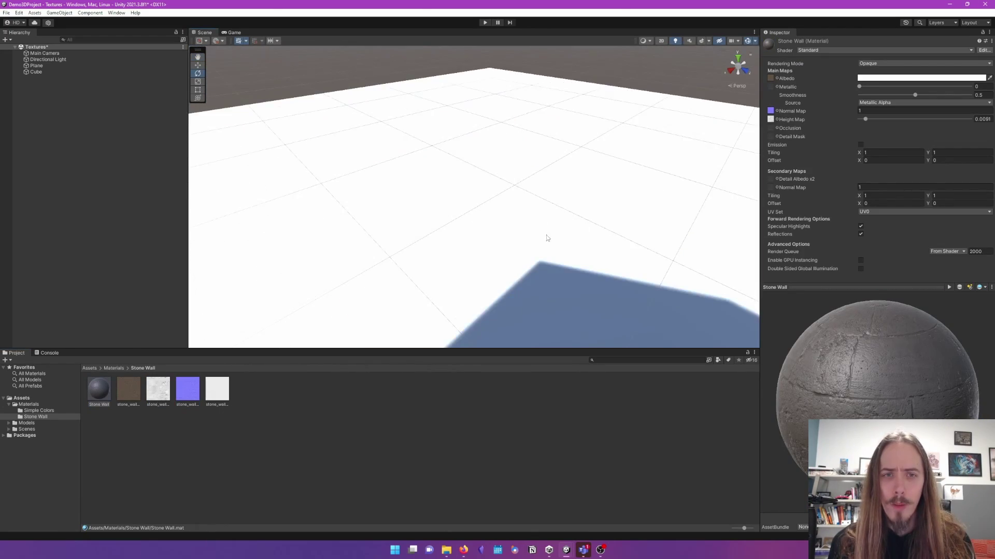
scroll(511, 251, "down", 2)
middle_click_drag(511, 251, 540, 257)
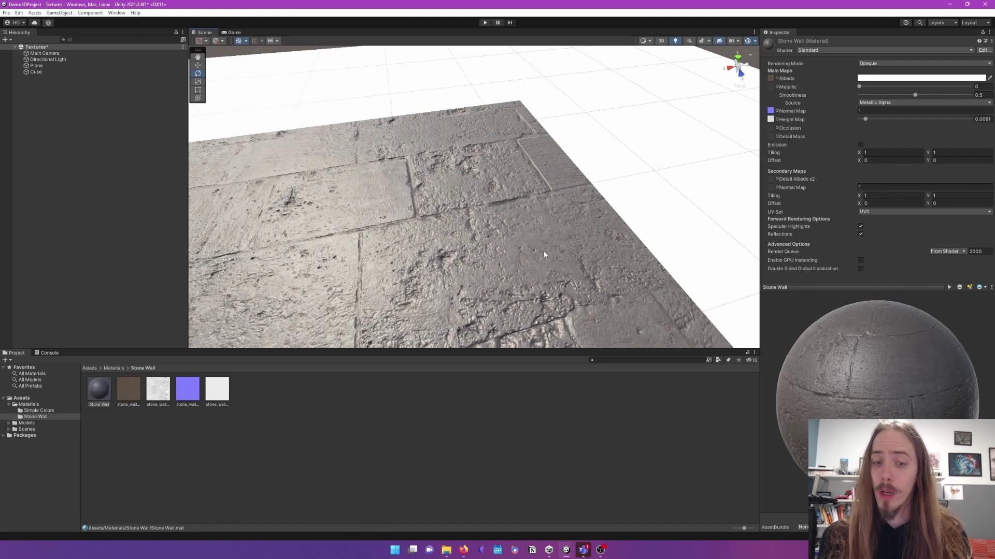
mouse_move(464, 553)
left_click(504, 507)
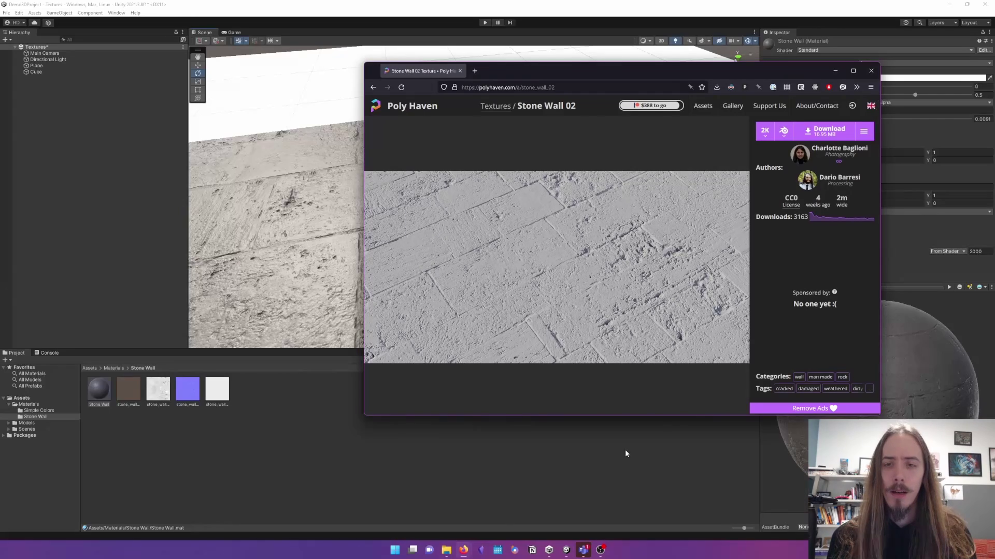
- Browse from Stone Wall 02 to the similar Coral Fort Wall 03 texture on Poly Haven and preview its yellow packed map
left_click(852, 69)
scroll(493, 243, "down", 5)
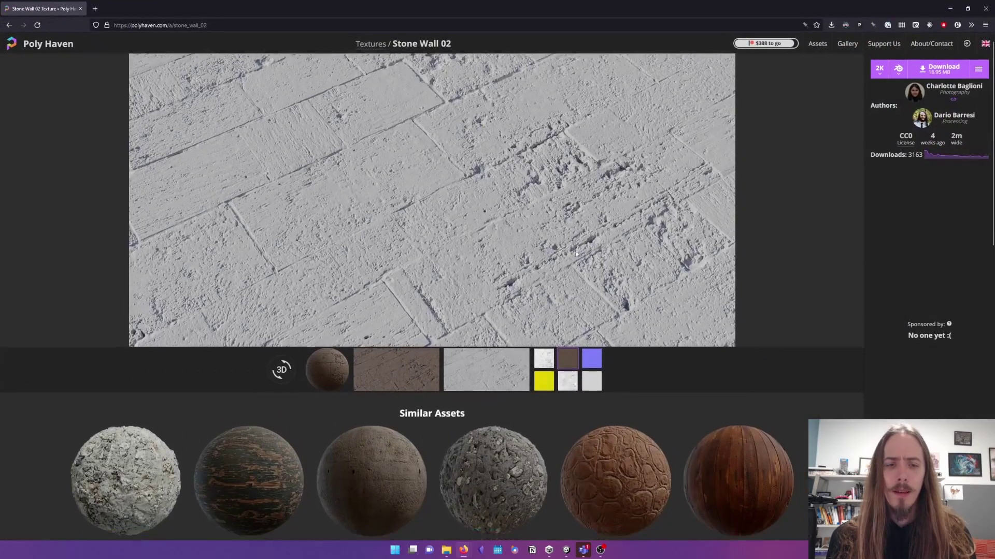
left_click(493, 244)
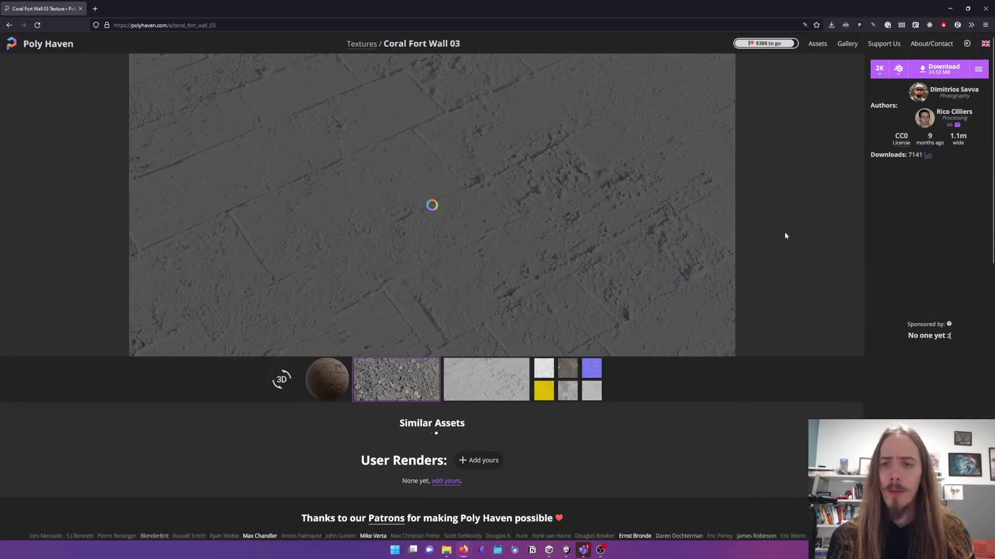
left_click(538, 391)
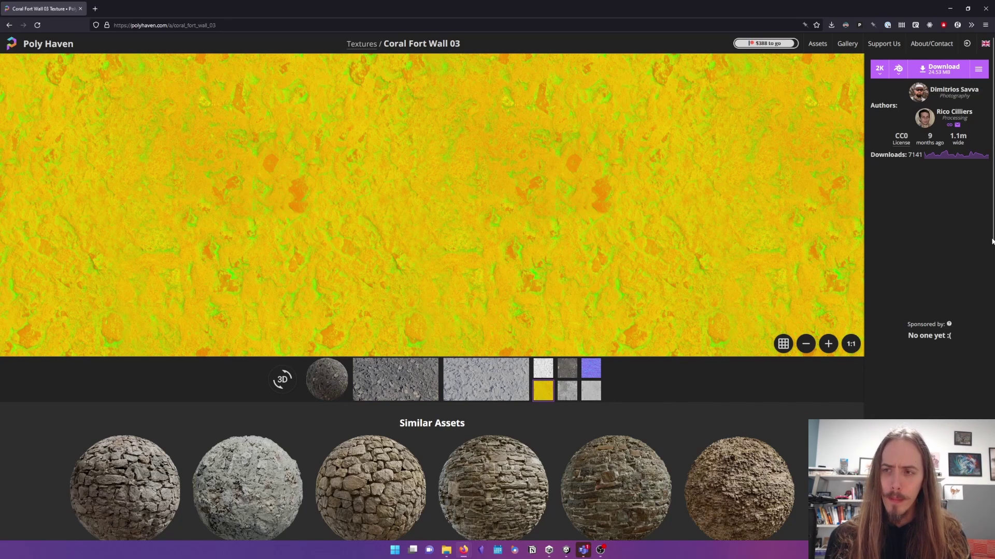
scroll(991, 224, "down", 5)
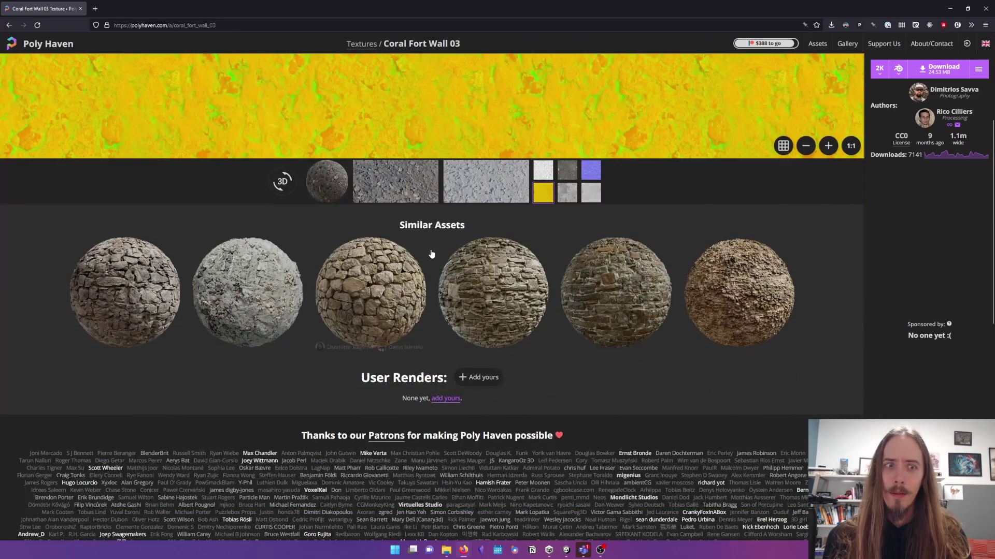
scroll(430, 253, "up", 5)
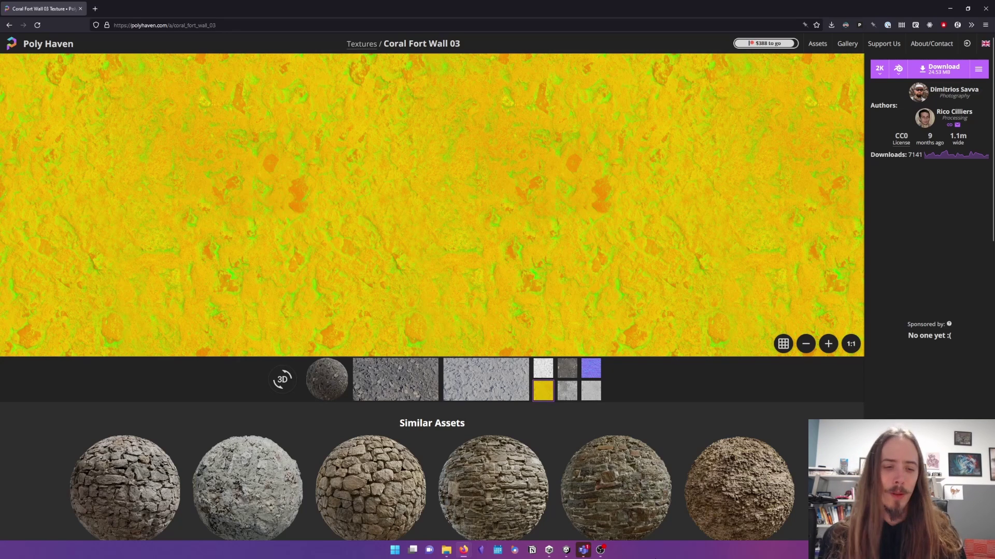
- Switch back to Unity and check the available shader types for the Stone Wall material
mouse_move(562, 554)
left_click(607, 511)
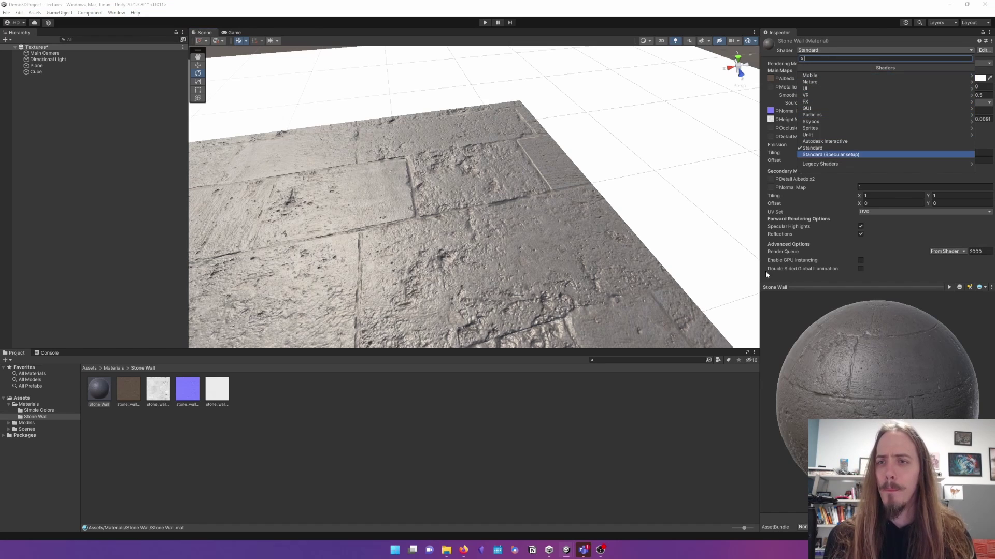
left_click(623, 443)
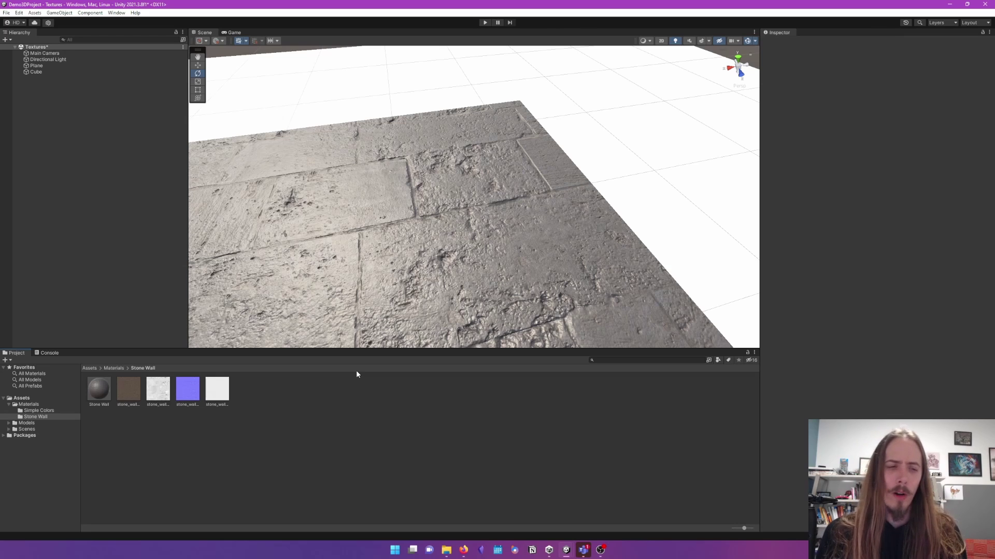
- Review the Stone Wall material and the stone_wall_02_nor_gl_2k import settings, and view the cube from its side
left_click(99, 389)
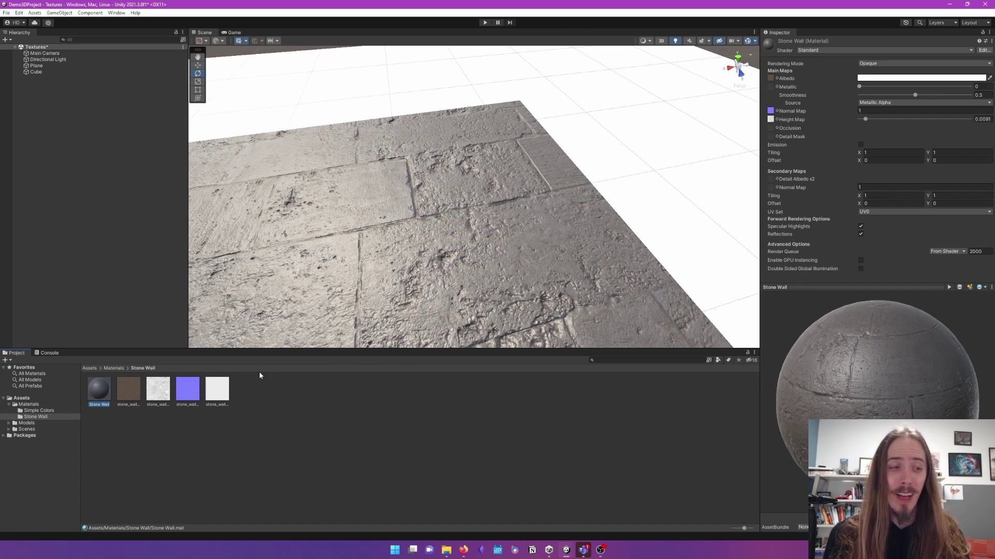
left_click(174, 396)
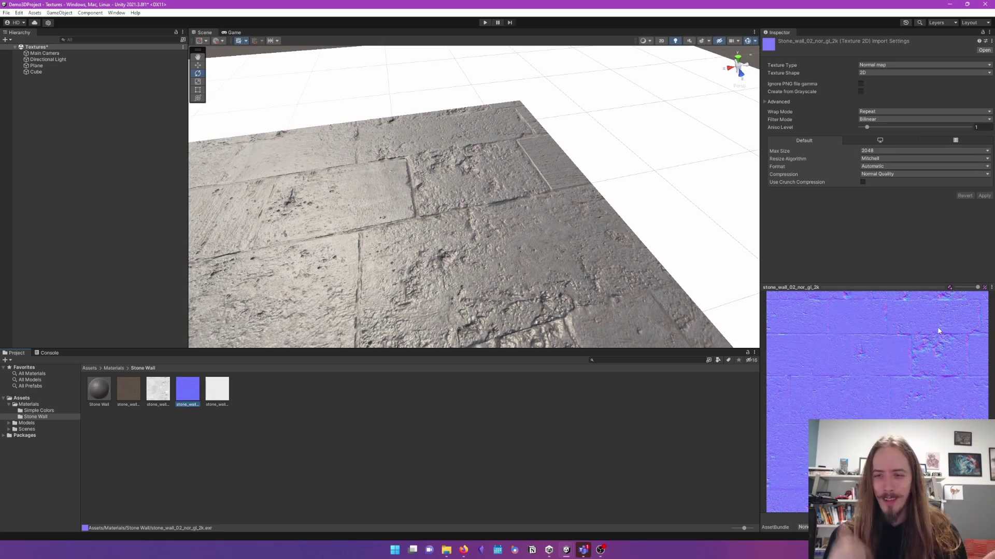
left_click_drag(627, 314, 711, 218, "alt")
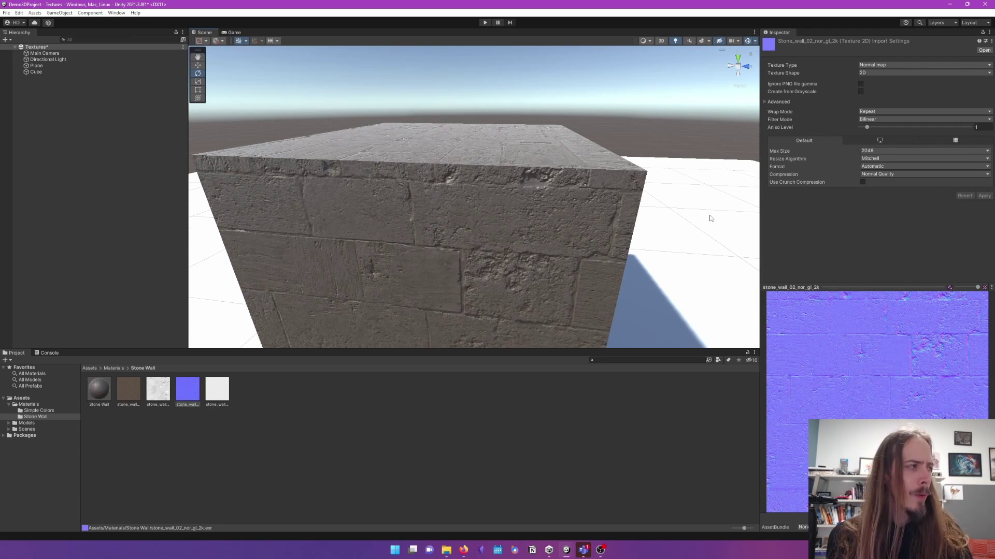
left_click(453, 217)
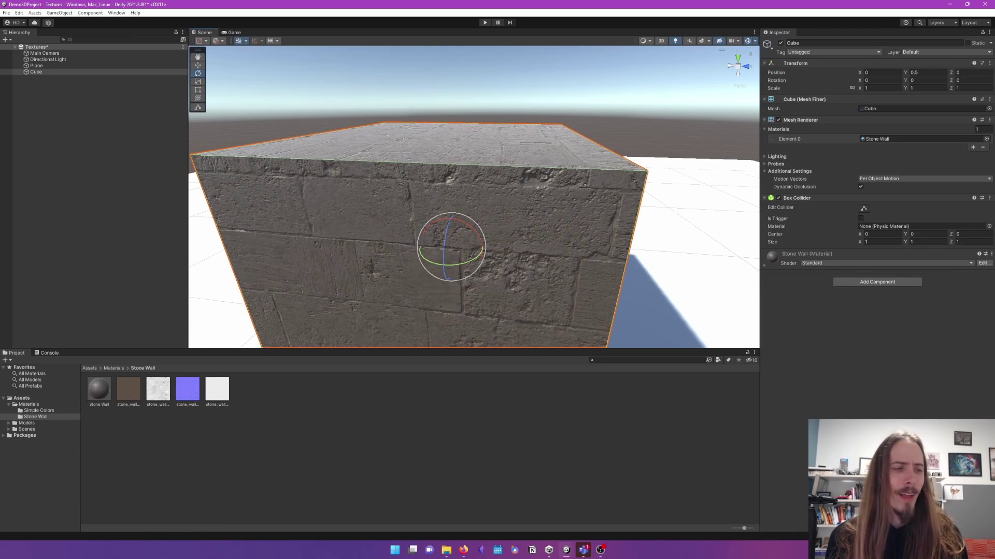
- Set the Stone Wall material's main tiling to 10 in X and 10 in Y
left_click(98, 389)
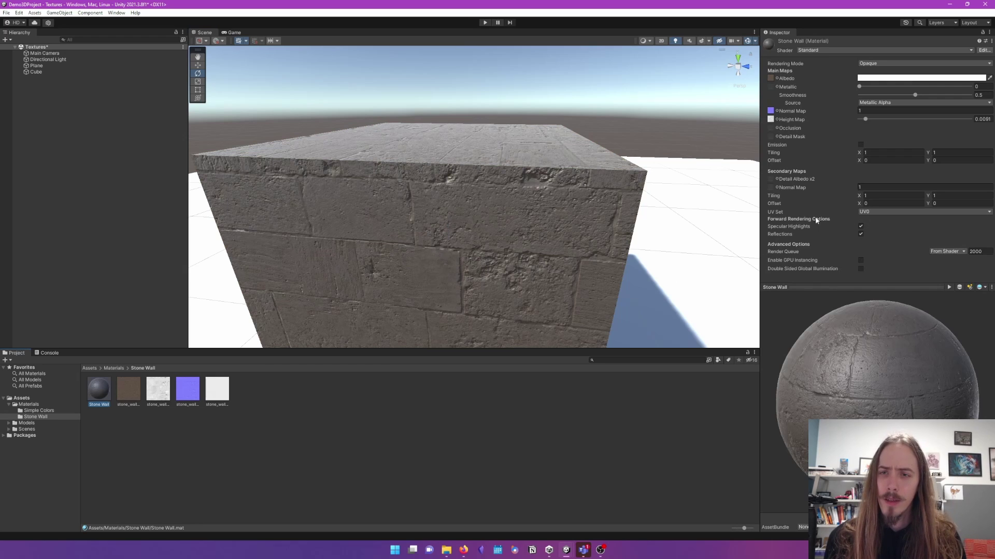
left_click(871, 152)
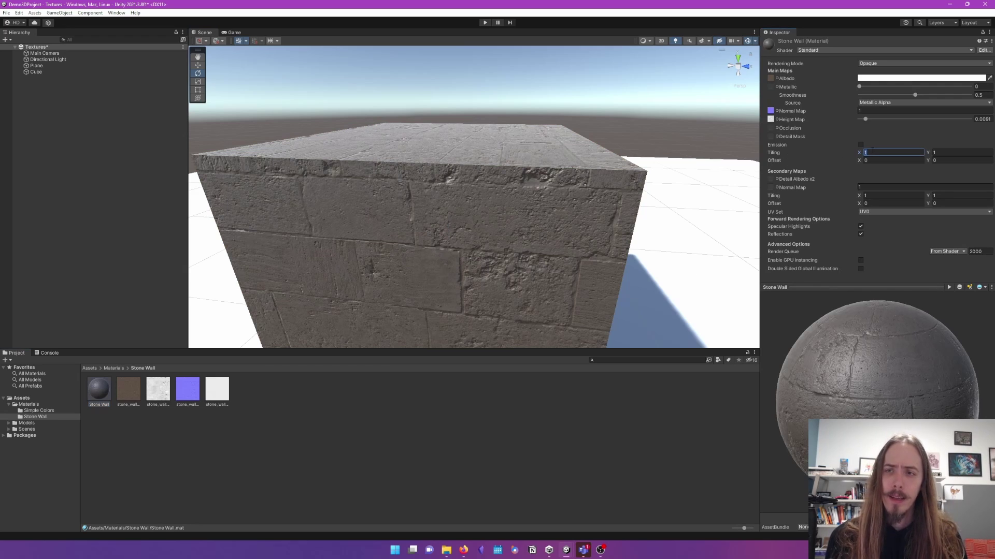
type("10")
key("Tab")
type("10")
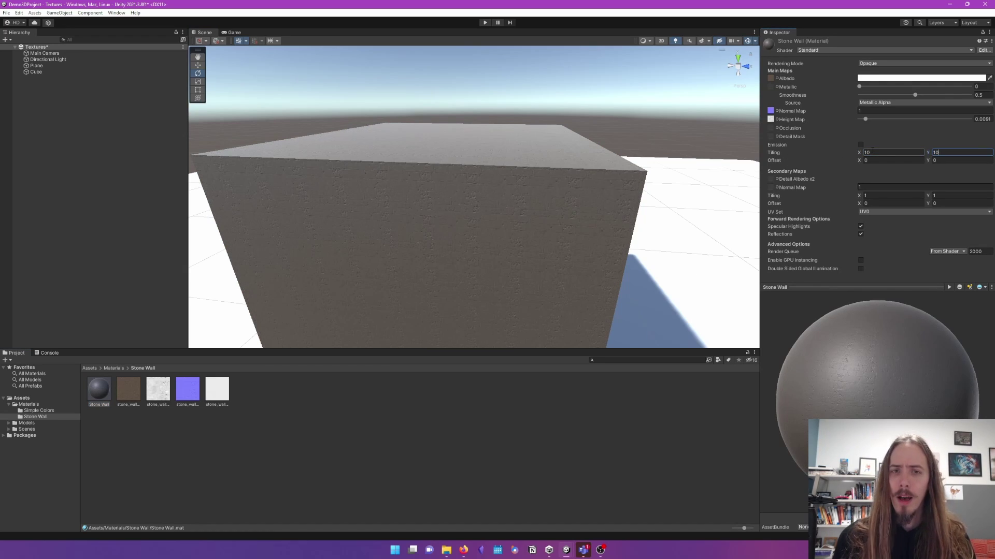
- Try a main Y tiling of 6, and set the Stone Wall material's main tiling to 5 in X and Y
key("BackSpace")
key("BackSpace")
type("6")
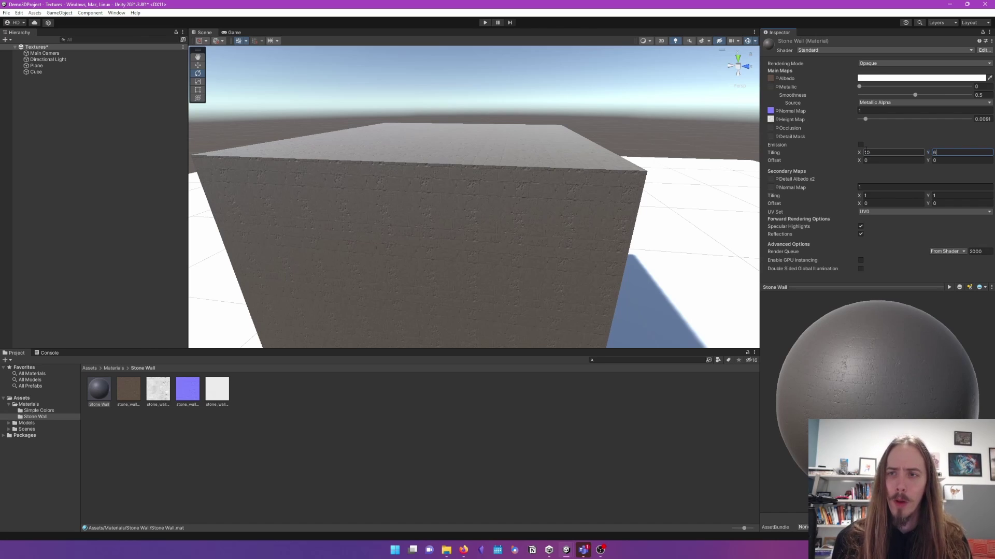
left_click(891, 152)
type("5")
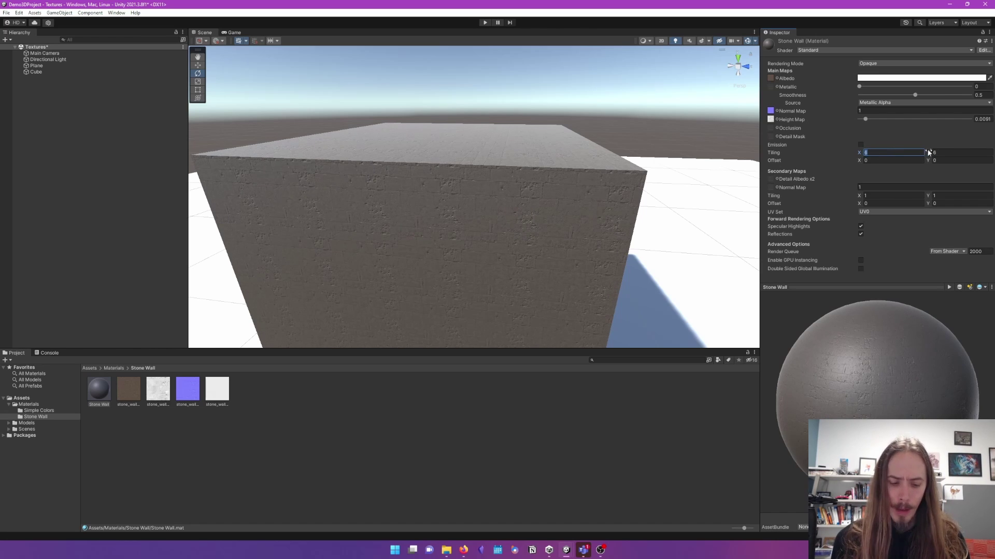
key("Tab")
type("5")
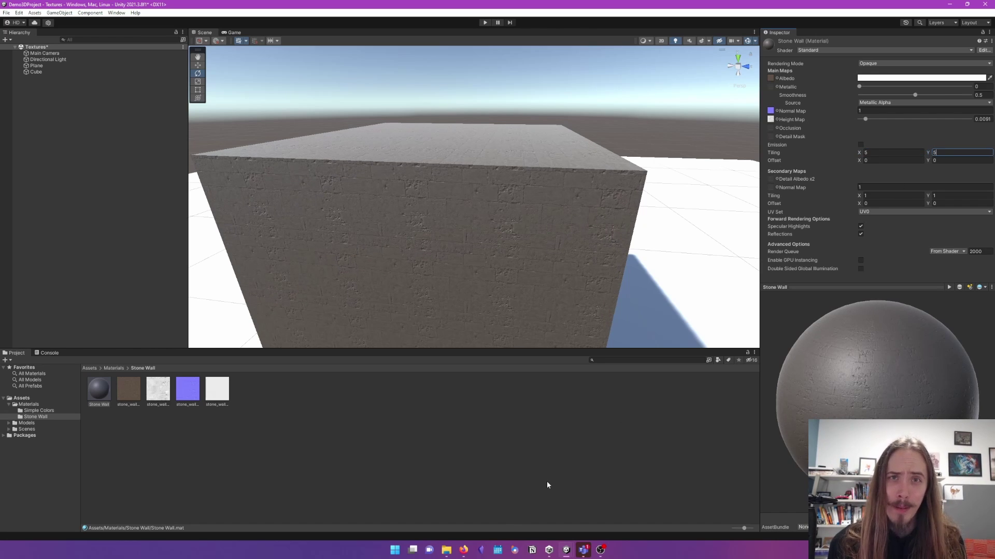
- Reset the Stone Wall material's main tiling to 1 in X and Y
left_click(877, 155)
type("1")
key("Tab")
type("1")
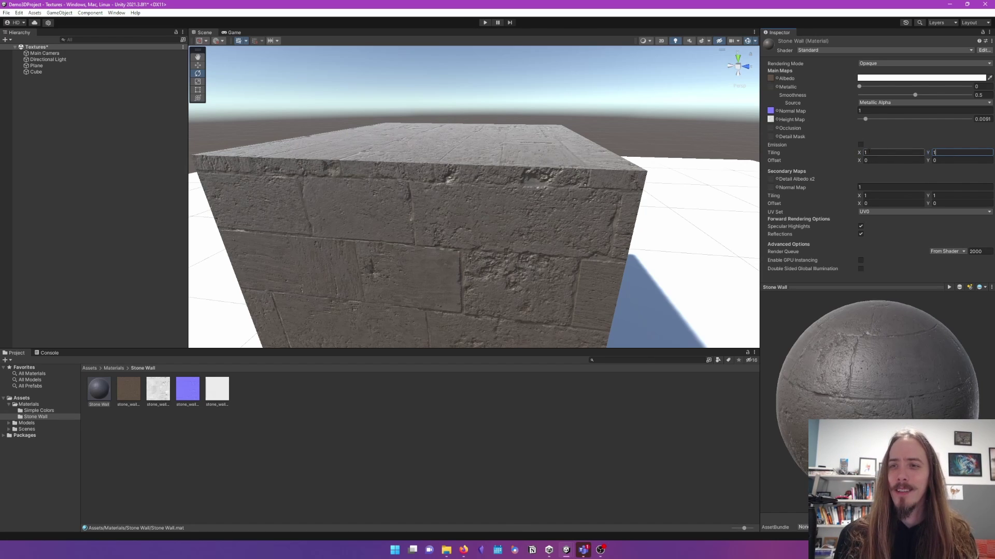
- Try scrubbing the Stone Wall material's main X and Y tiling to slightly different values
mouse_move(860, 153)
left_mouse_down()
mouse_move(880, 157)
mouse_move(862, 154)
left_mouse_up()
left_click(930, 154)
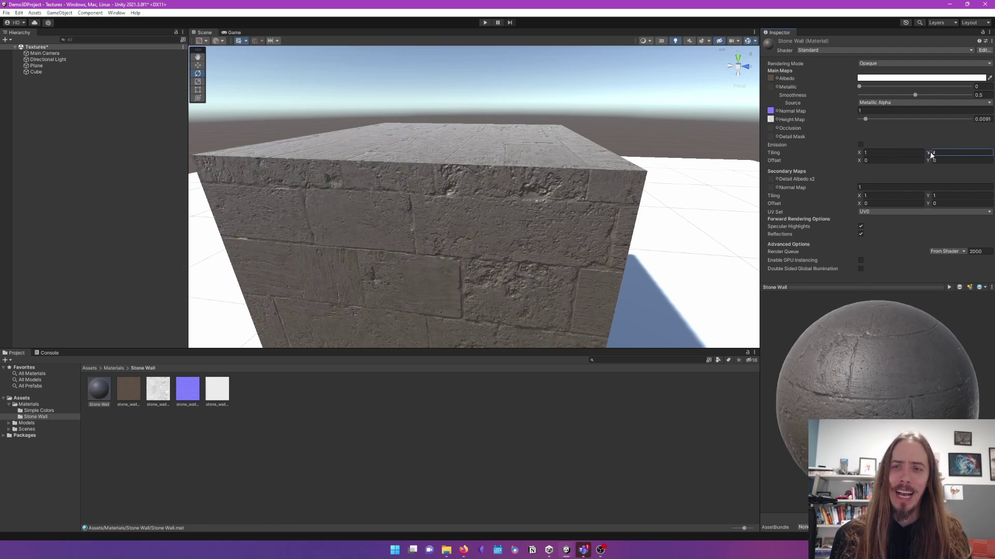
left_click_drag(930, 155, 866, 157)
- Stretch the cube vertically into a tall pillar with a Y scale of about 5.04
left_click(493, 273)
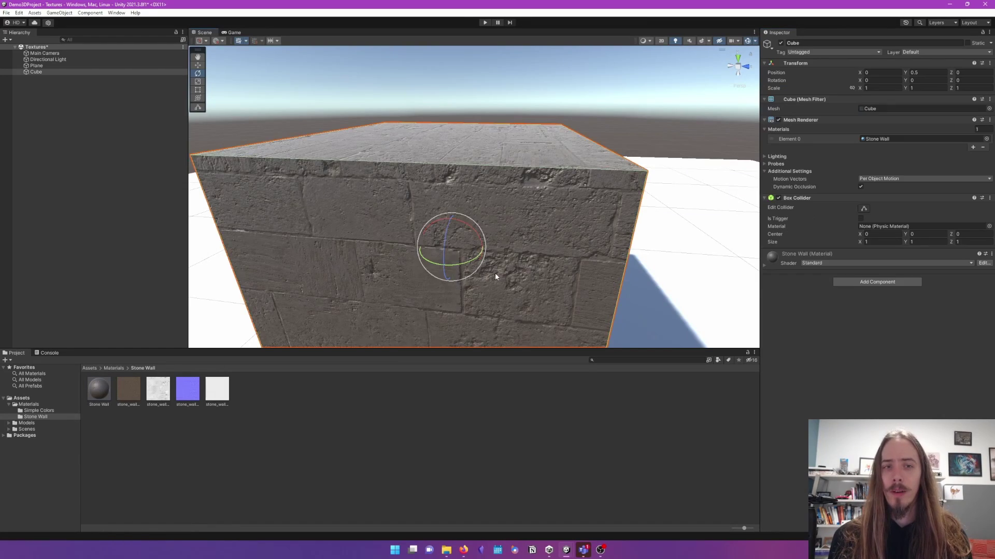
key("f")
key("r")
left_click_drag(468, 182, 466, 44)
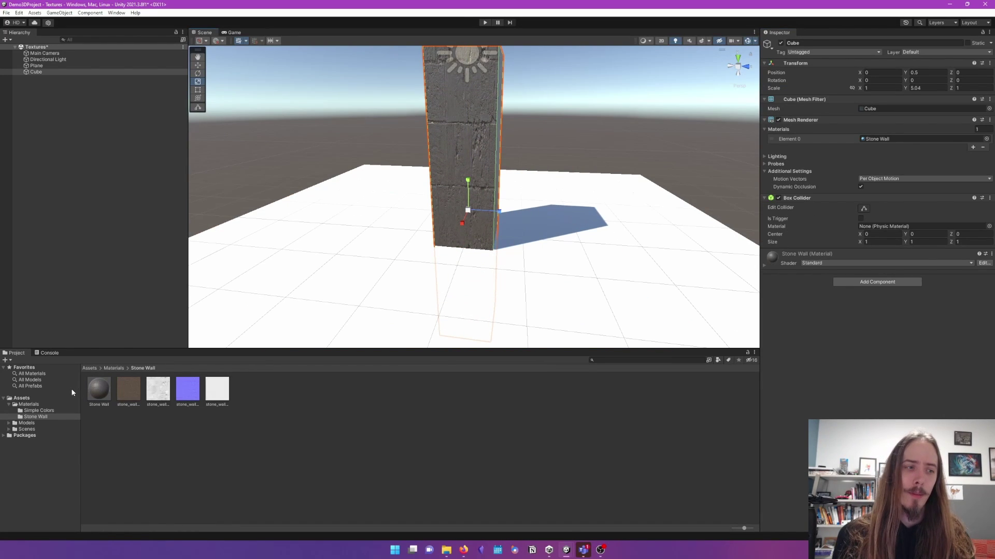
- Duplicate the Stone Wall material and apply the copy, Stone Wall 1, to the stretched cube
left_click(663, 268)
key("ctrl+d")
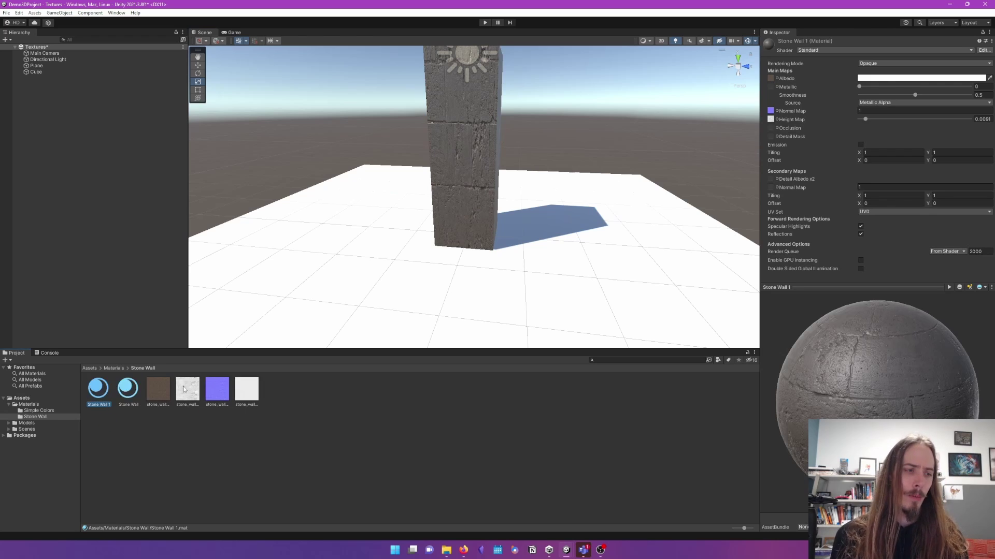
left_click_drag(101, 388, 473, 176)
left_click(473, 175)
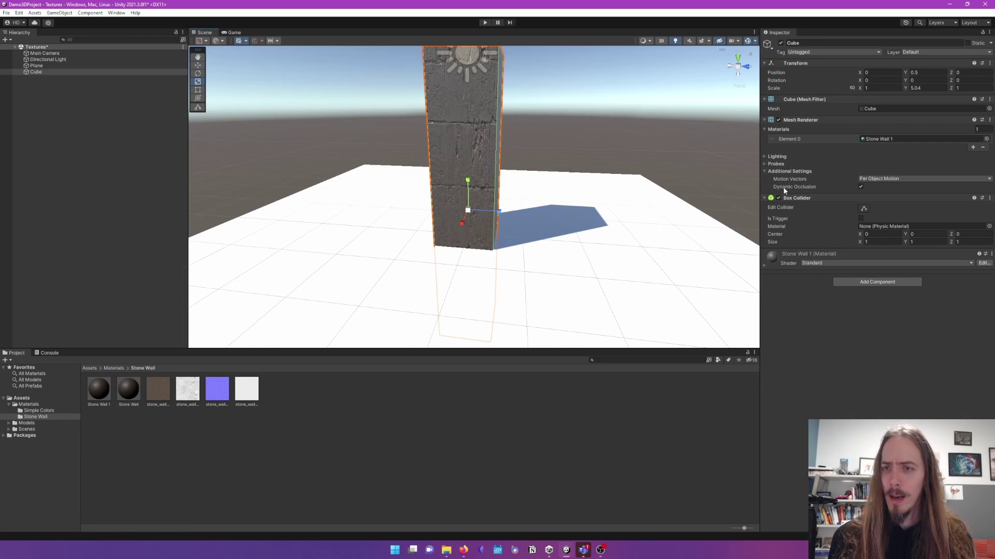
- Adjust the Stone Wall 1 material's main Y tiling to about 2.99
left_click(96, 388)
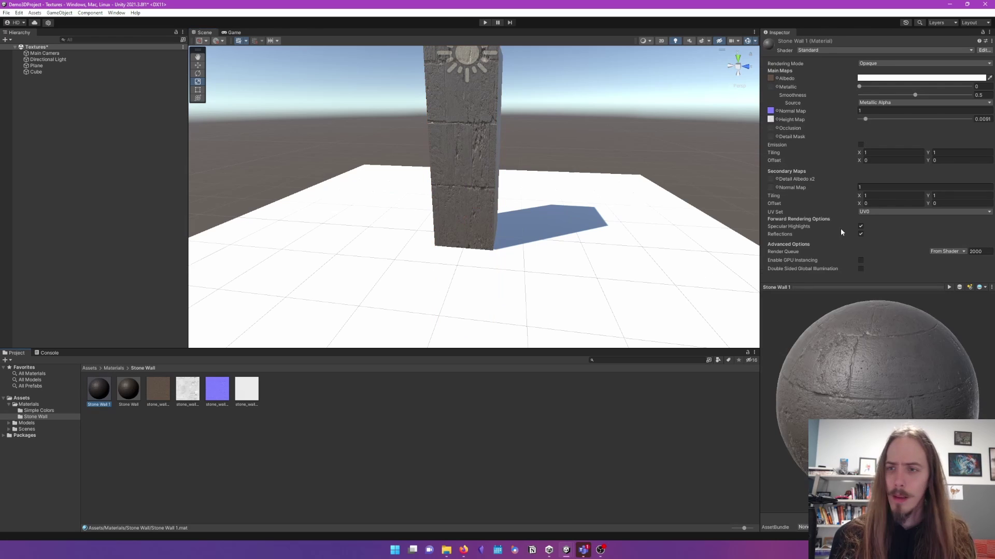
left_click(866, 195)
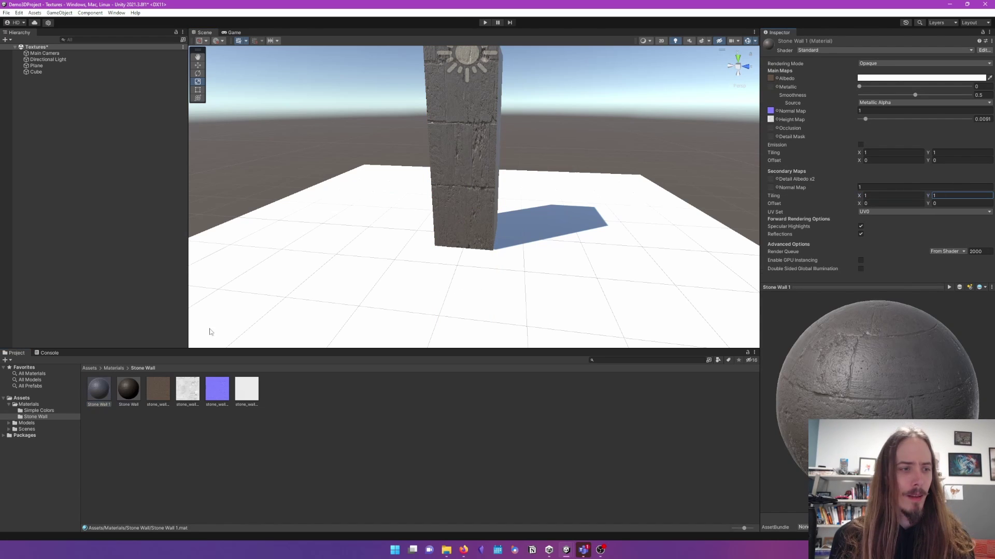
left_click_drag(99, 388, 473, 163)
left_click_drag(928, 153, 954, 151)
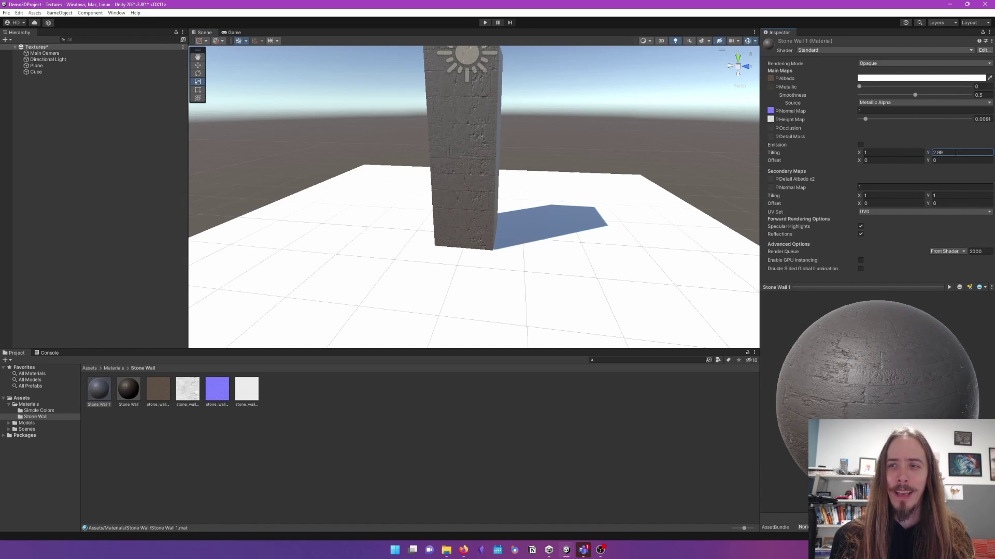
- Set the cube's Y scale to exactly 5
left_click(443, 147)
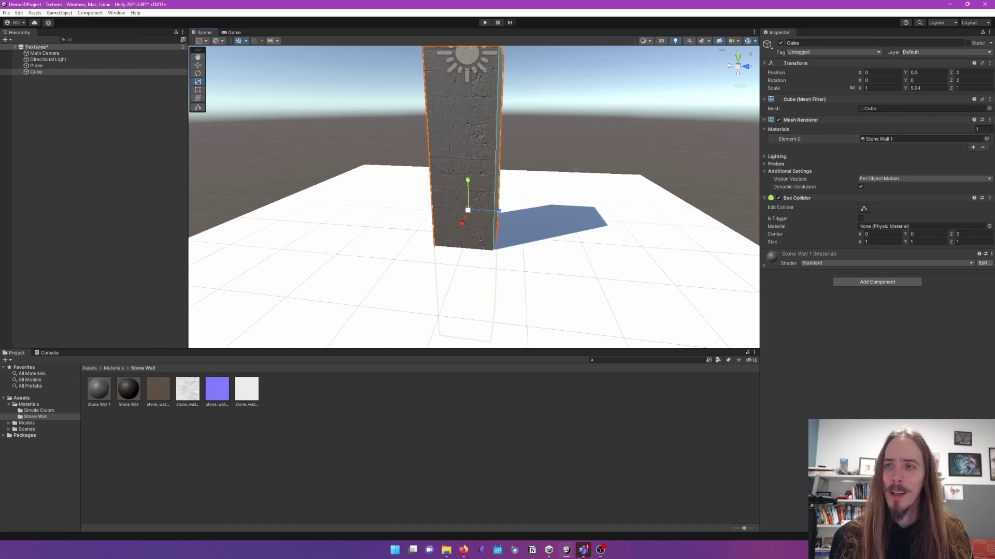
left_click(927, 88)
type("5")
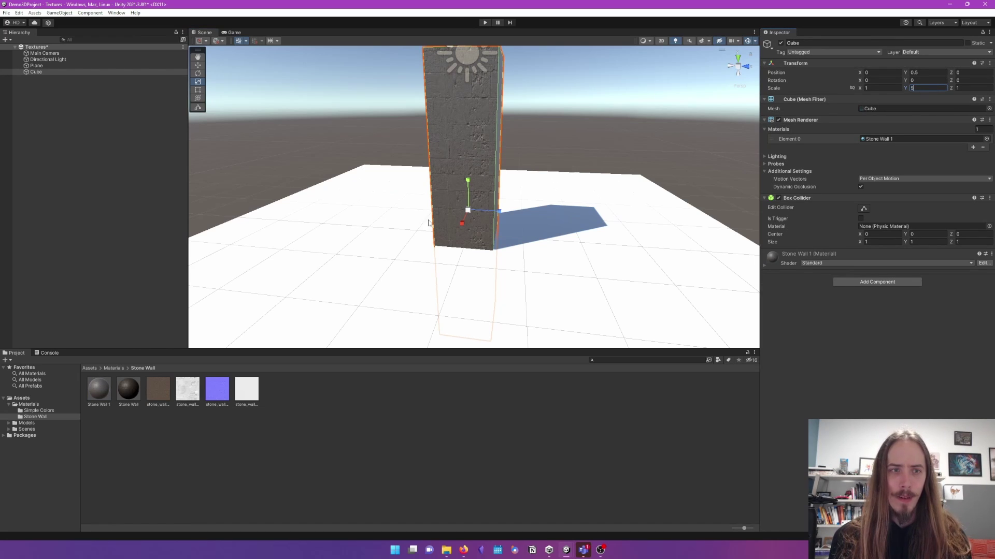
- Set the Stone Wall 1 material's main Y tiling to 5 and inspect the stone pattern on the pillar
left_click(105, 390)
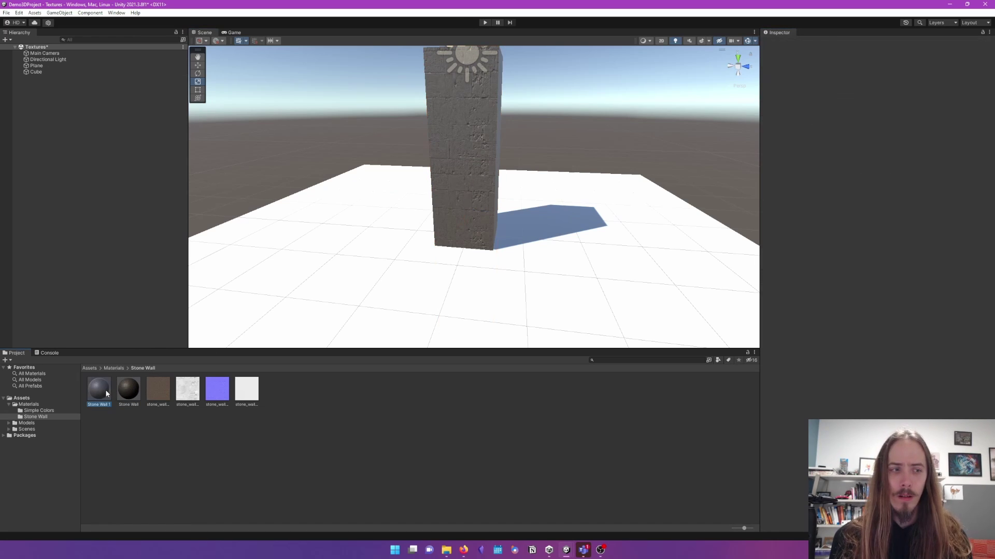
left_click(945, 152)
type("5")
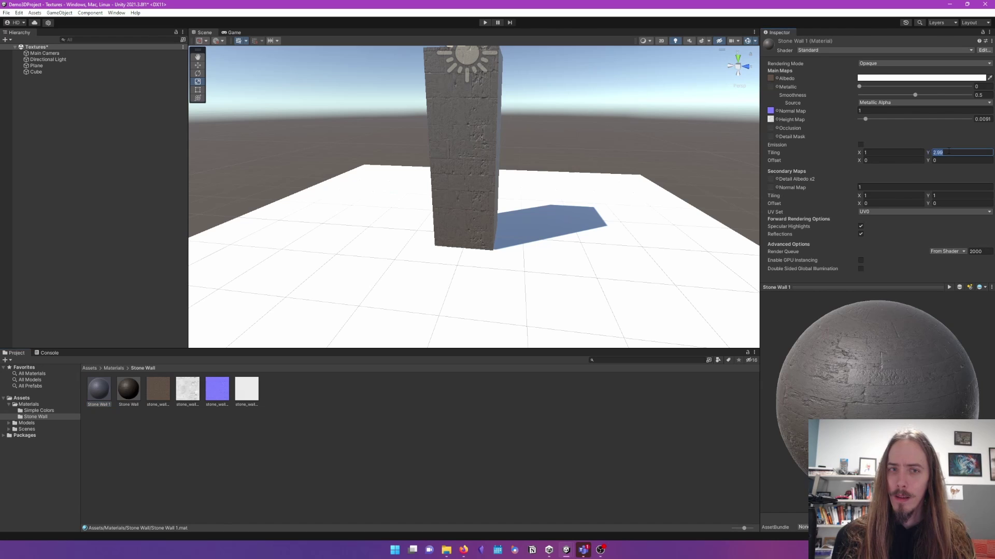
scroll(475, 162, "up", 5)
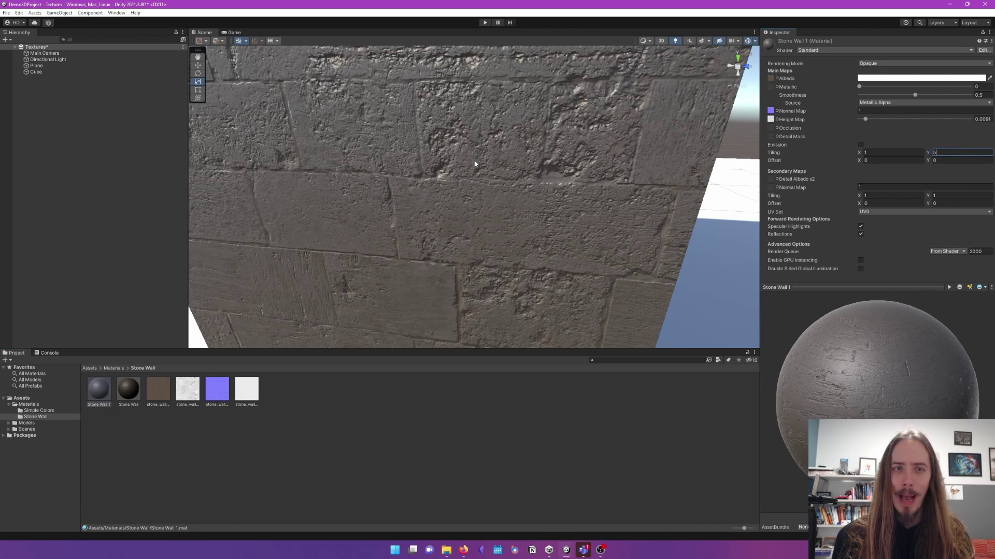
scroll(475, 163, "down", 4)
scroll(470, 164, "down", 4)
scroll(456, 161, "up", 5)
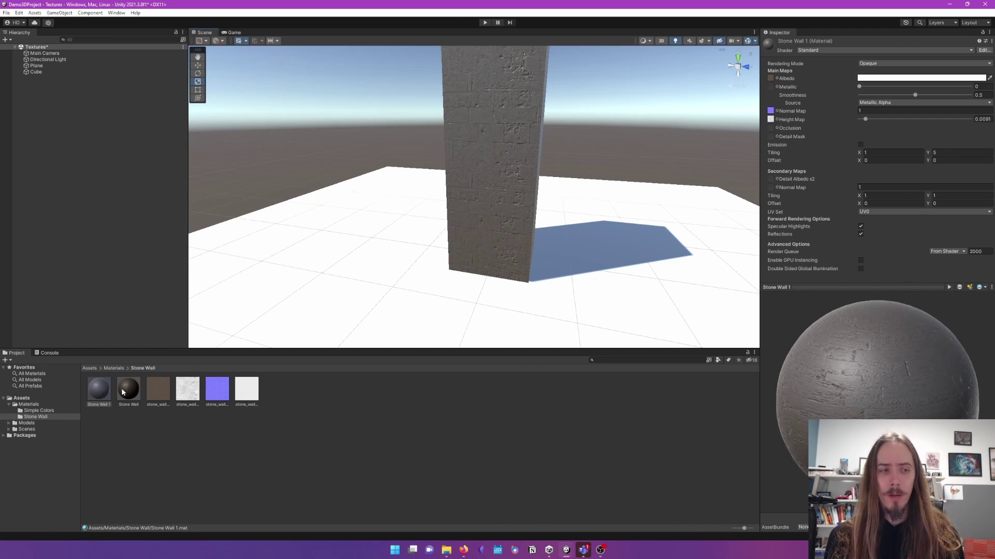
- Apply the original Stone Wall material to the ground plane
left_click_drag(122, 392, 378, 240)
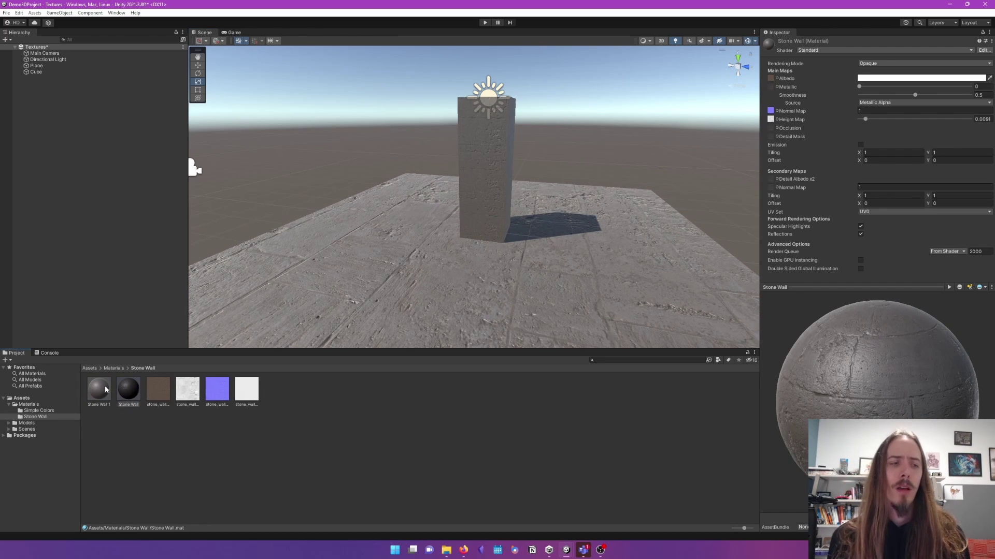
left_click(126, 392)
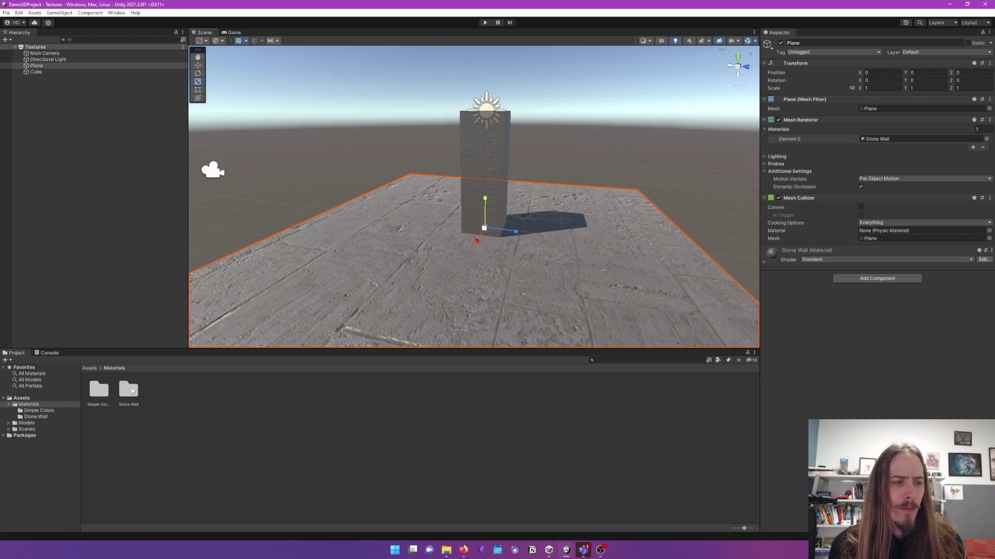
- Look through the Stone Wall folder's material and texture maps one by one, and clear the selection
double_click(128, 391)
left_click(130, 390)
left_click(158, 390)
left_click(187, 390)
left_click(210, 393)
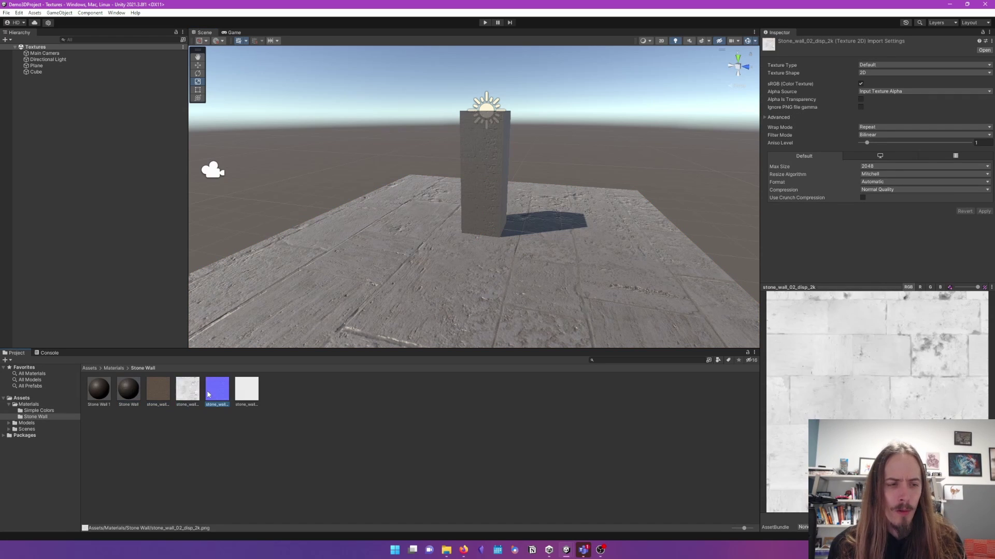
left_click(433, 402)
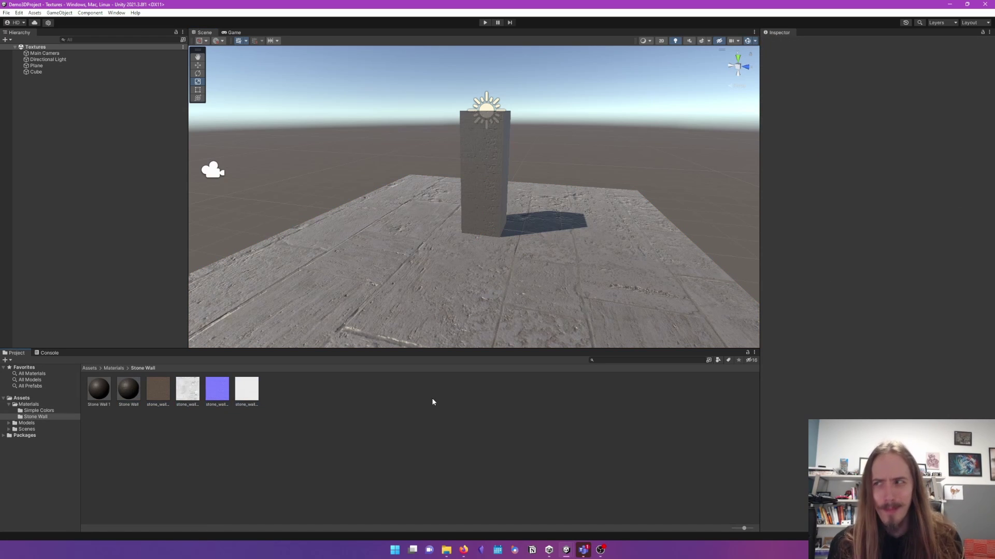